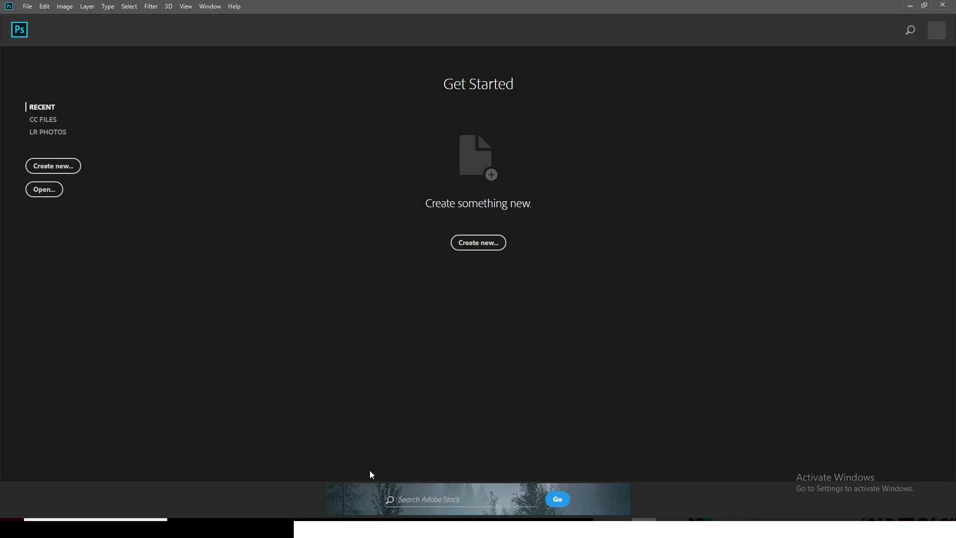
Open the cut-out PNG ending in 3565711, the man in a green striped shirt with crossed arms, from the STOCKS PHOTOS PNG folder
left_click(474, 528)
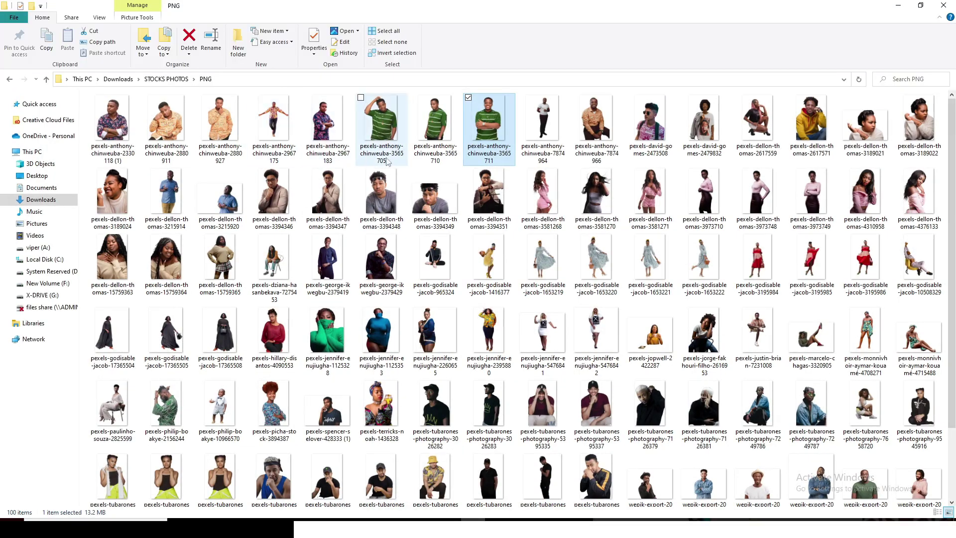
left_click_drag(490, 115, 393, 241)
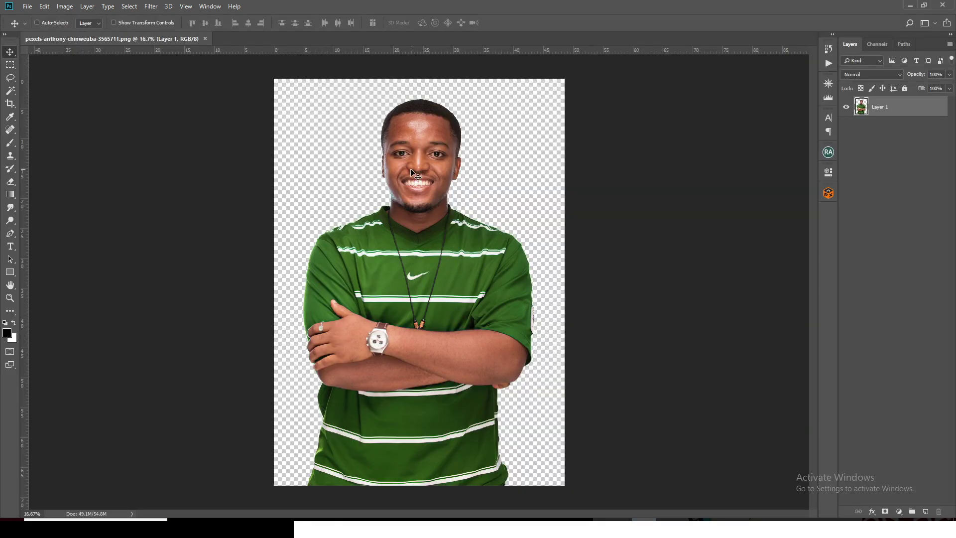
key("ctrl+plus")
key("ctrl+plus")
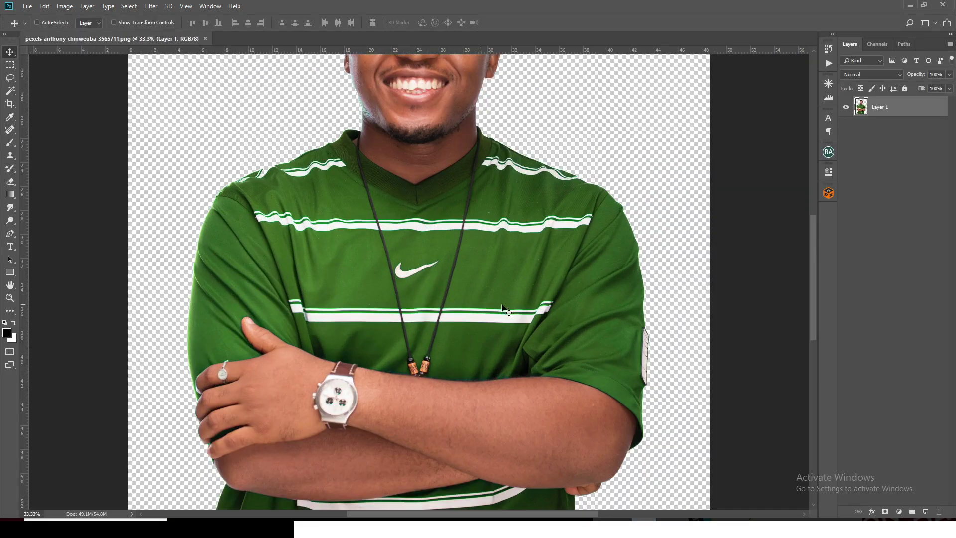
left_click_drag(814, 243, 814, 209)
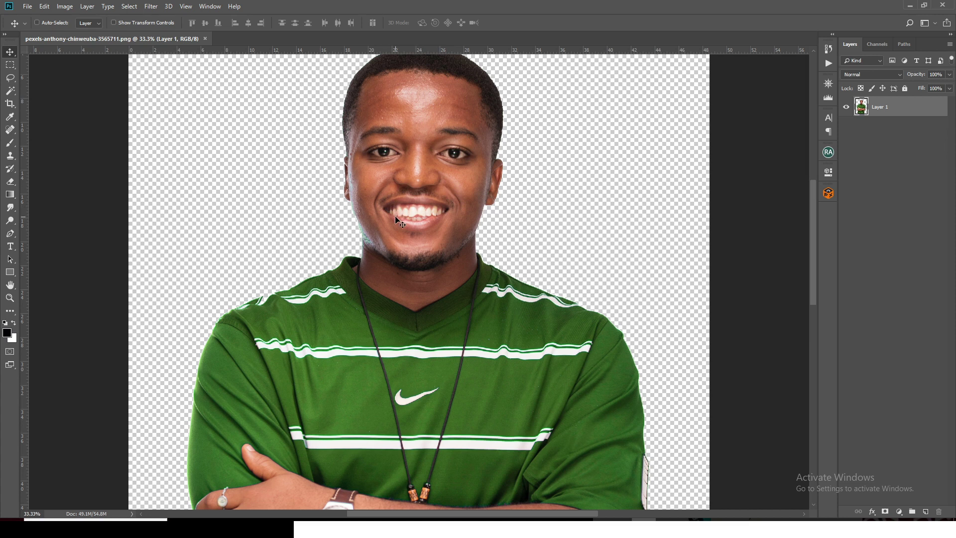
Set up the Crop tool with W x H x Resolution at 3.5 in wide, 4.5 in high and 300 px/in
left_click(11, 105)
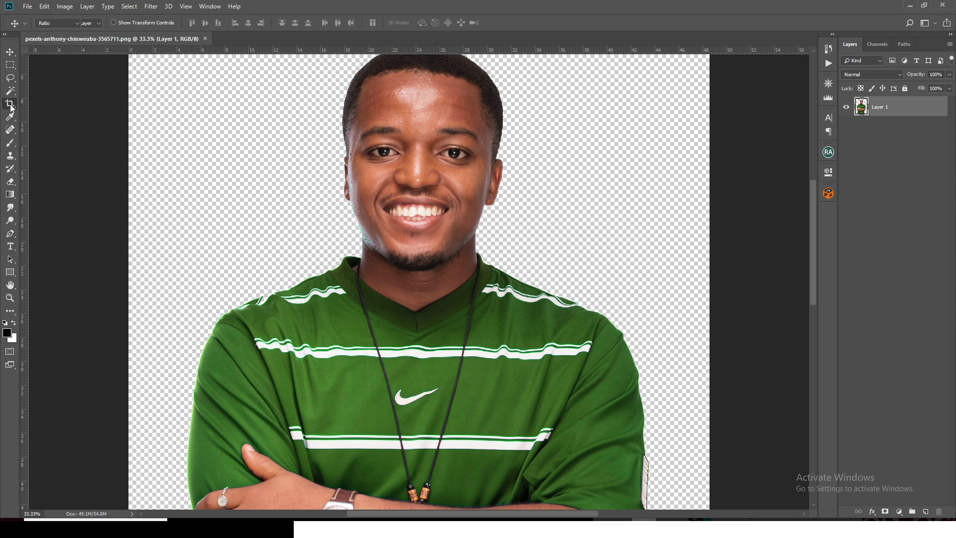
left_click(63, 26)
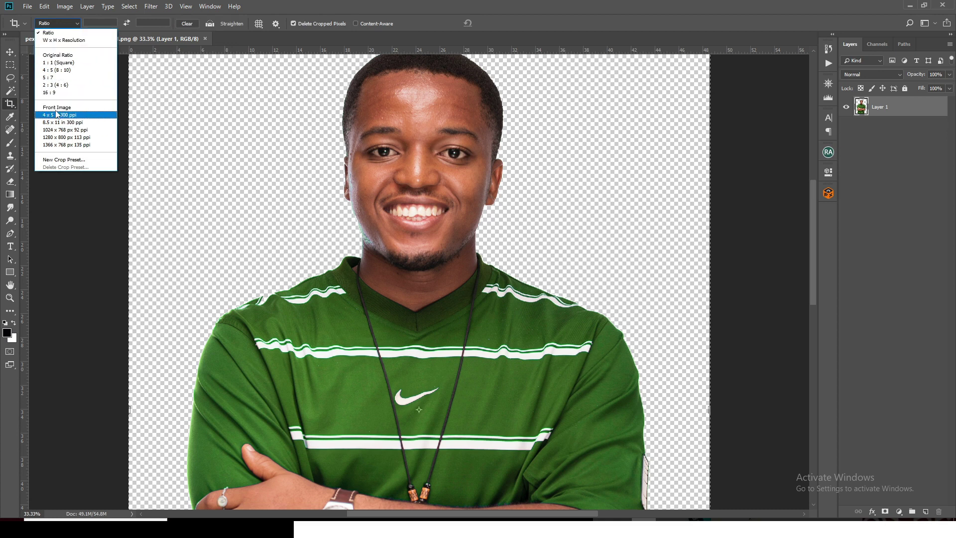
left_click(73, 40)
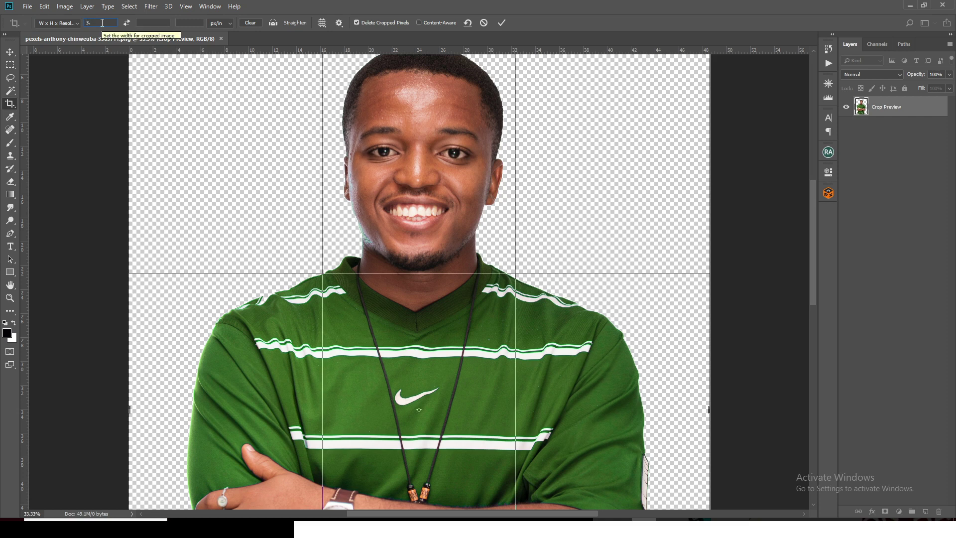
left_click(103, 23)
type("3.5")
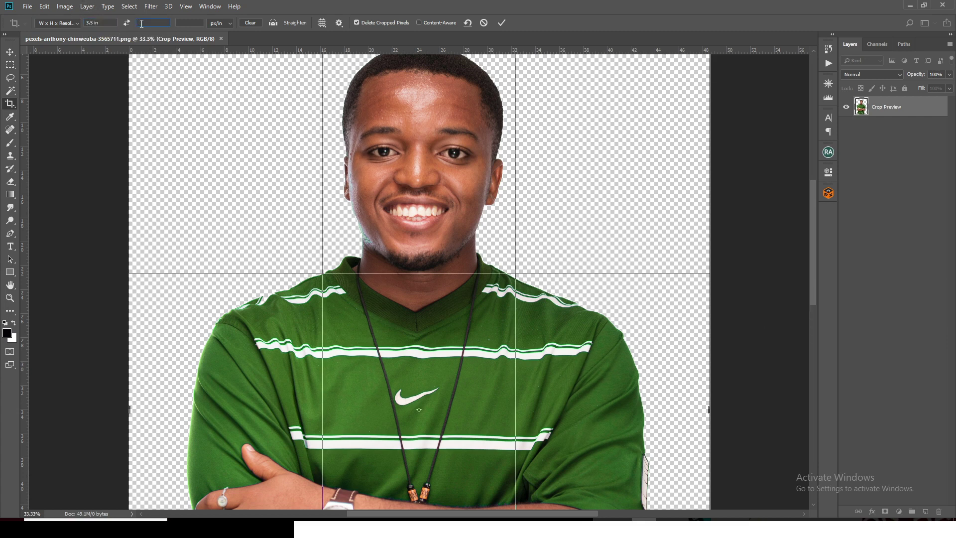
type("4.")
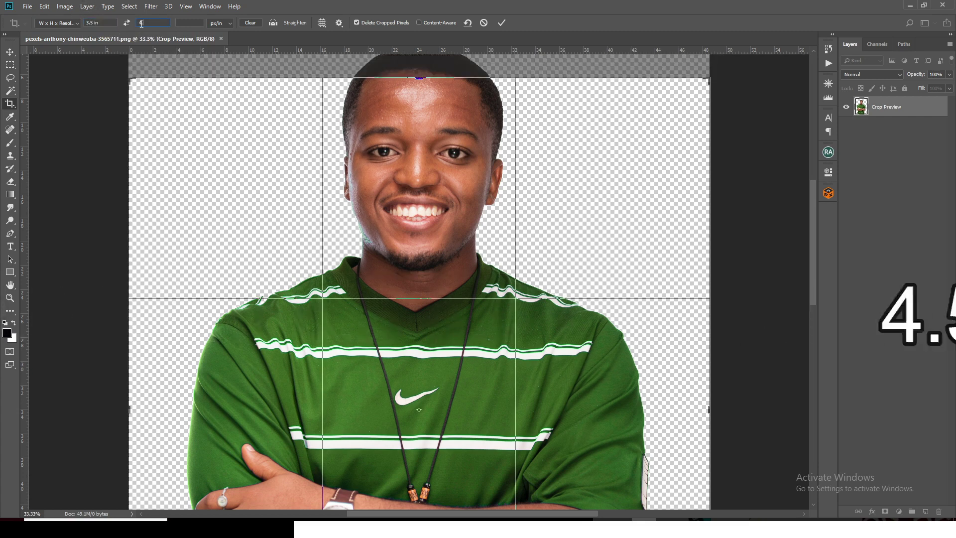
type("5")
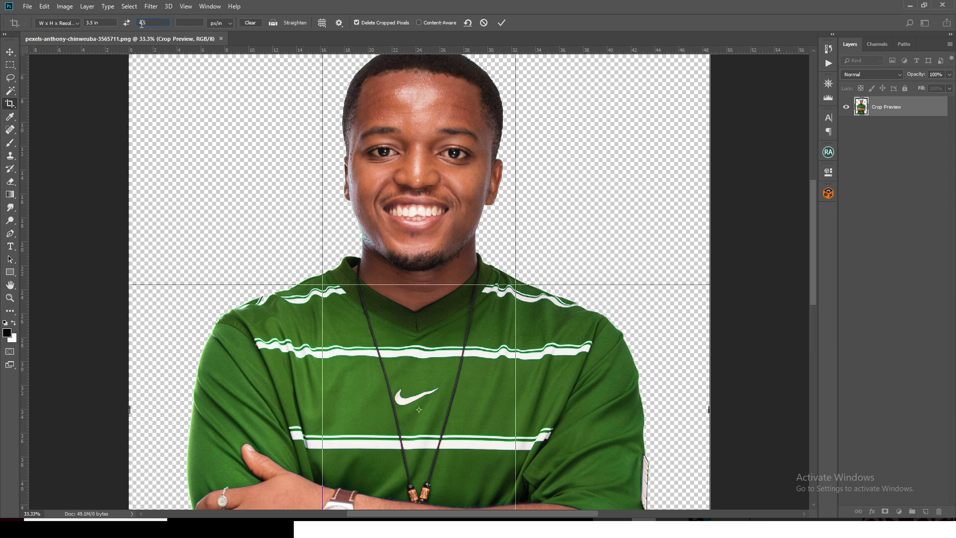
left_click(189, 23)
type("300")
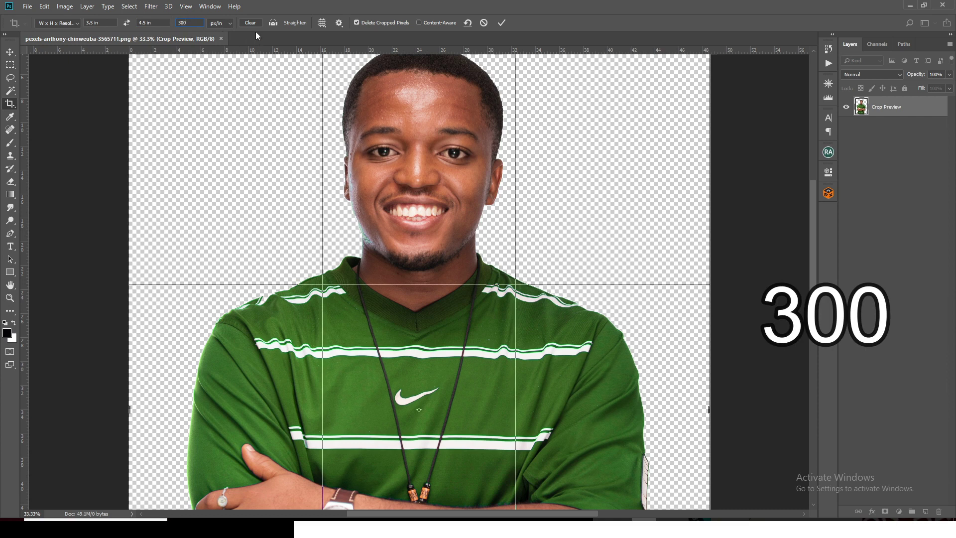
Crop the photo to the man's head and shoulders, with the face centred and a little space above the hair
key("ctrl+minus")
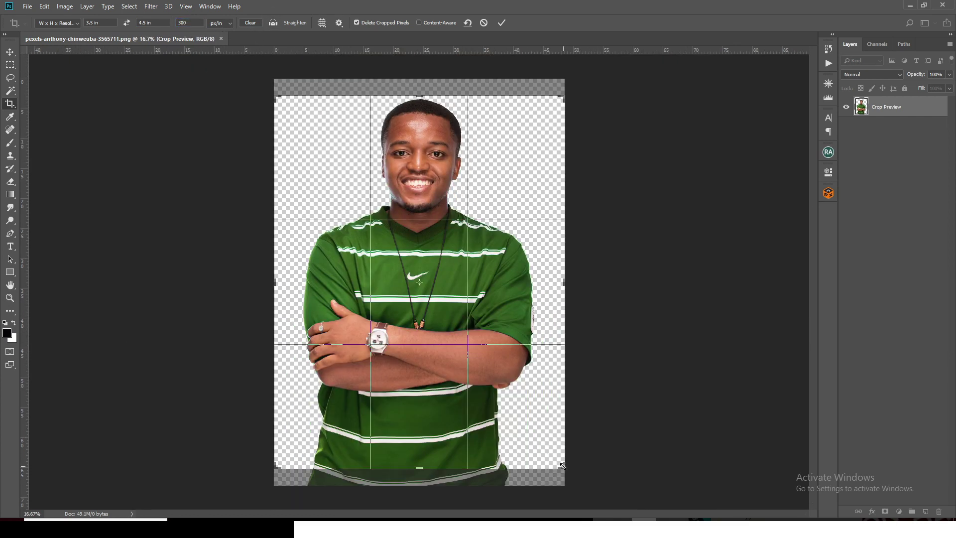
left_click_drag(563, 467, 533, 427)
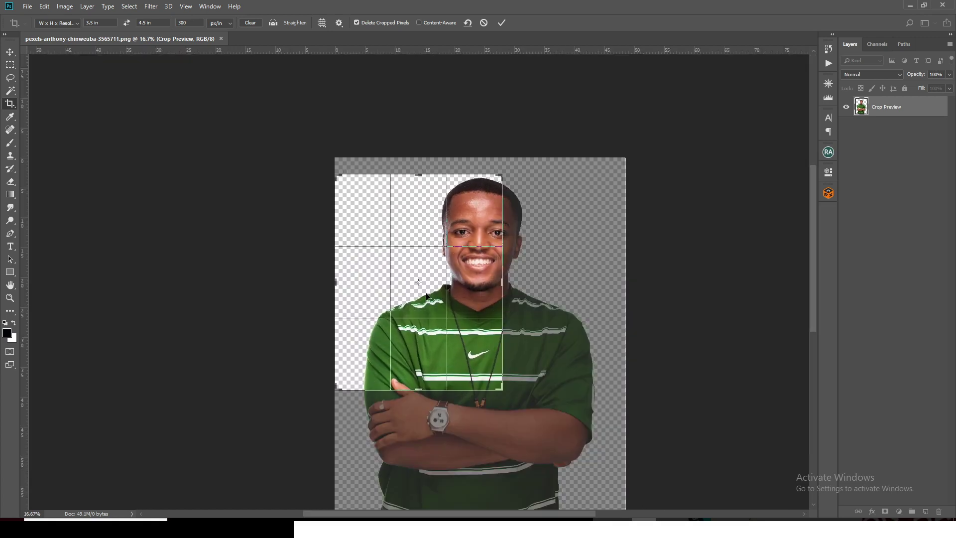
left_click_drag(427, 296, 373, 312)
left_click_drag(502, 388, 492, 377)
mouse_move(427, 334)
left_mouse_down()
mouse_move(417, 339)
mouse_move(412, 327)
left_mouse_up()
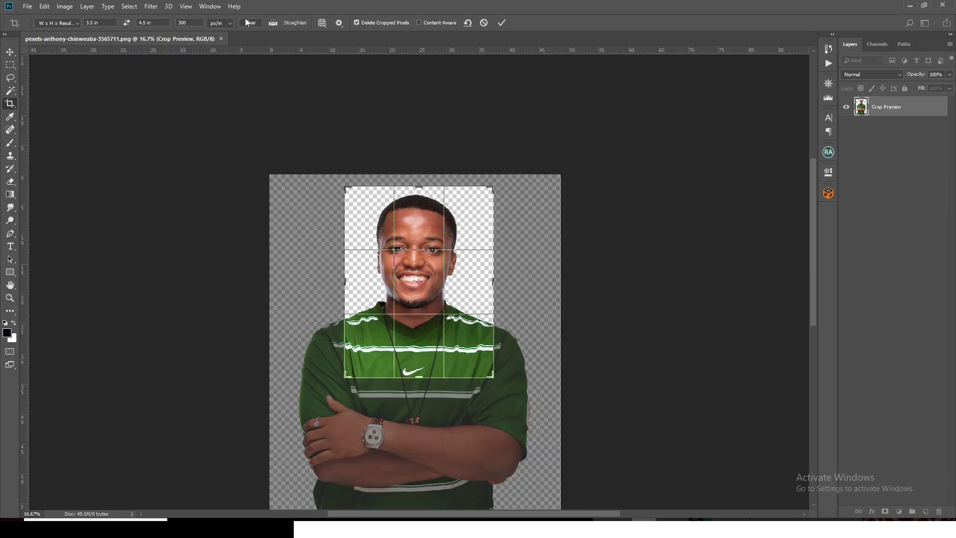
left_click(502, 22)
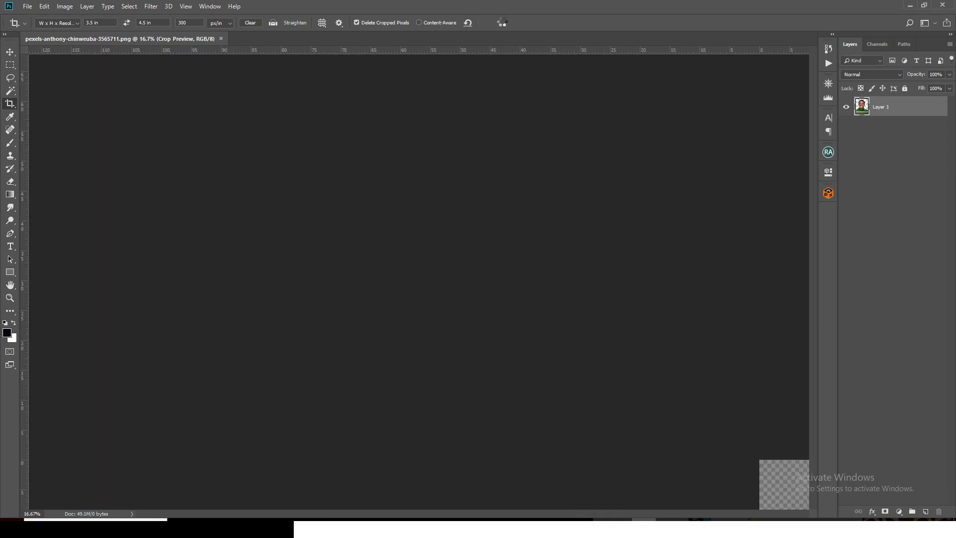
key("ctrl+0")
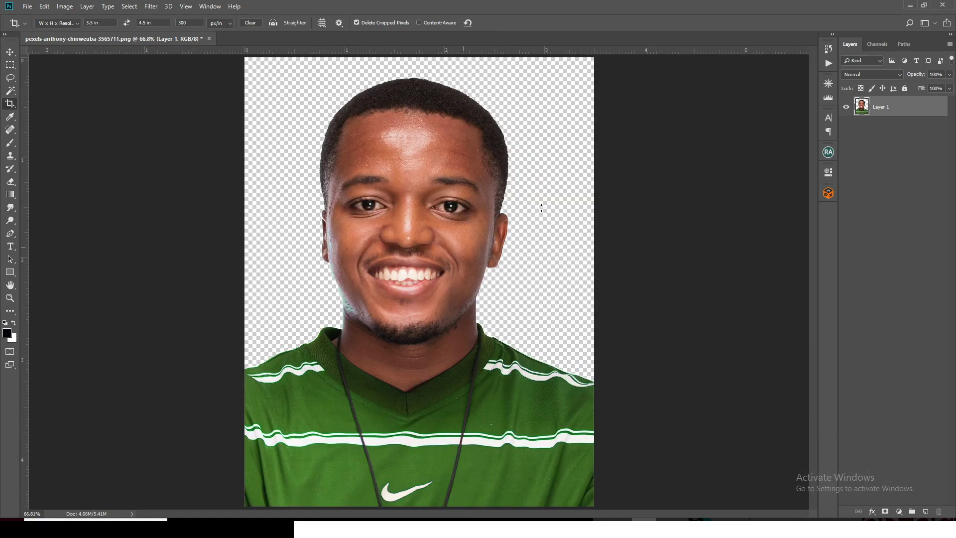
key("v")
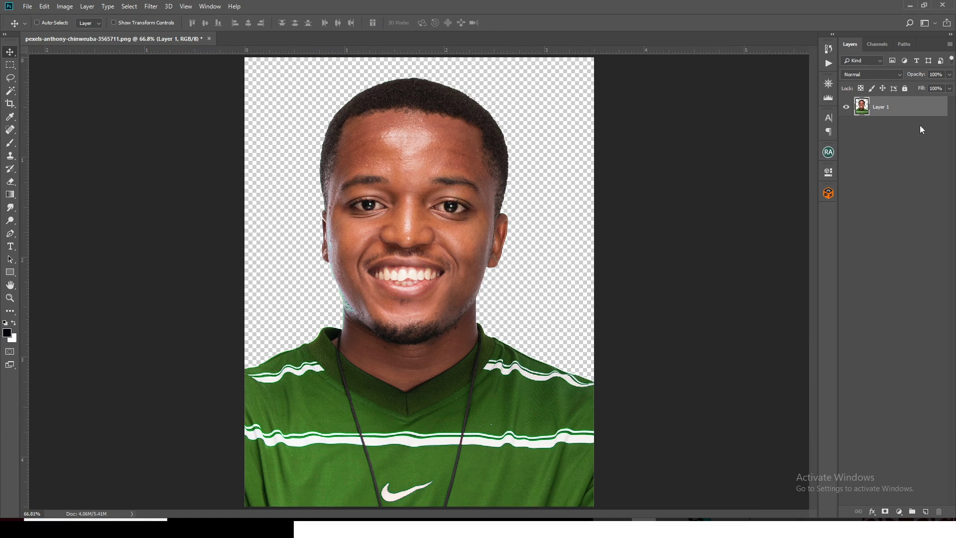
Add a Solid Color fill layer and place it beneath Layer 1 as the portrait's background
left_click(901, 510)
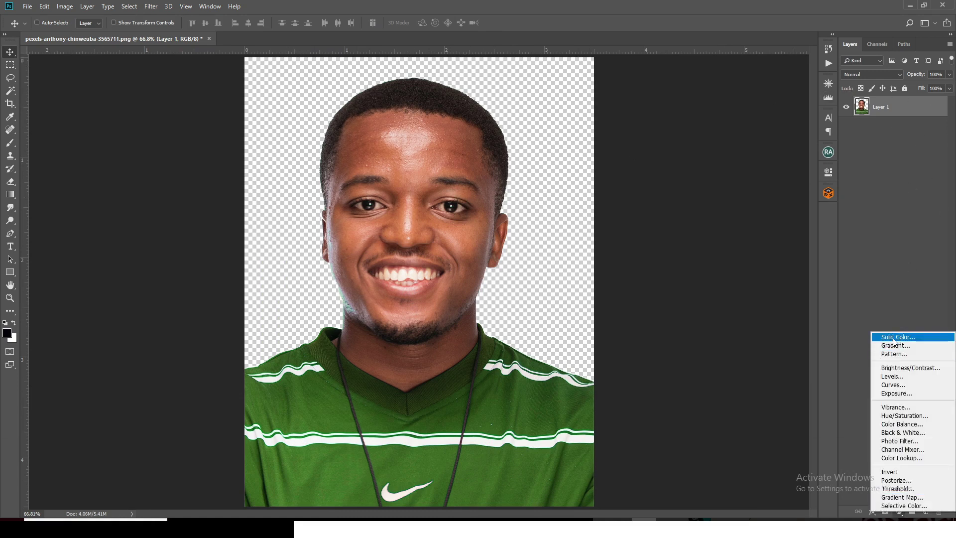
left_click(894, 339)
left_click(918, 98)
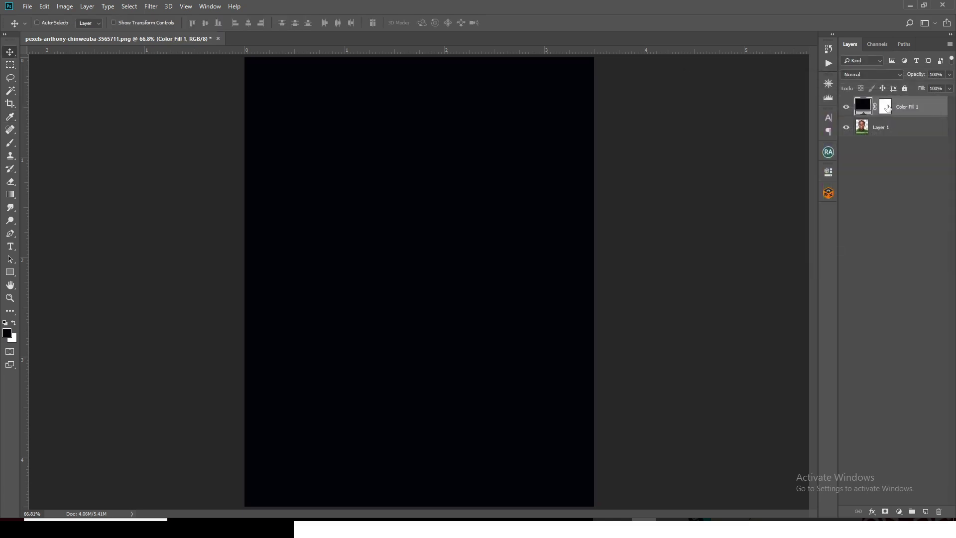
left_click_drag(864, 111, 869, 144)
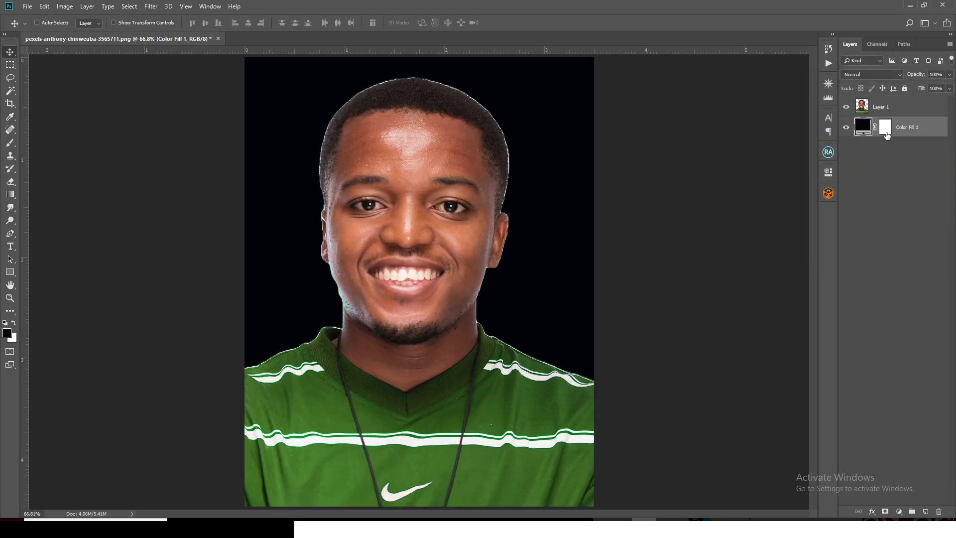
Change the background fill colour to white (ffffff) and convert the fill layer to a smart object
double_click(867, 128)
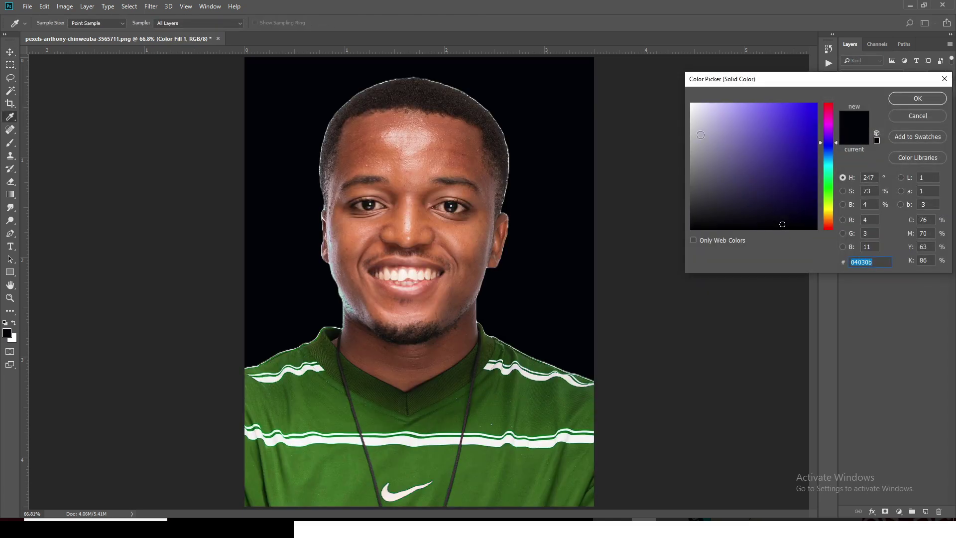
mouse_move(701, 135)
left_mouse_down()
mouse_move(692, 118)
mouse_move(678, 118)
mouse_move(685, 101)
left_mouse_up()
left_click(892, 99)
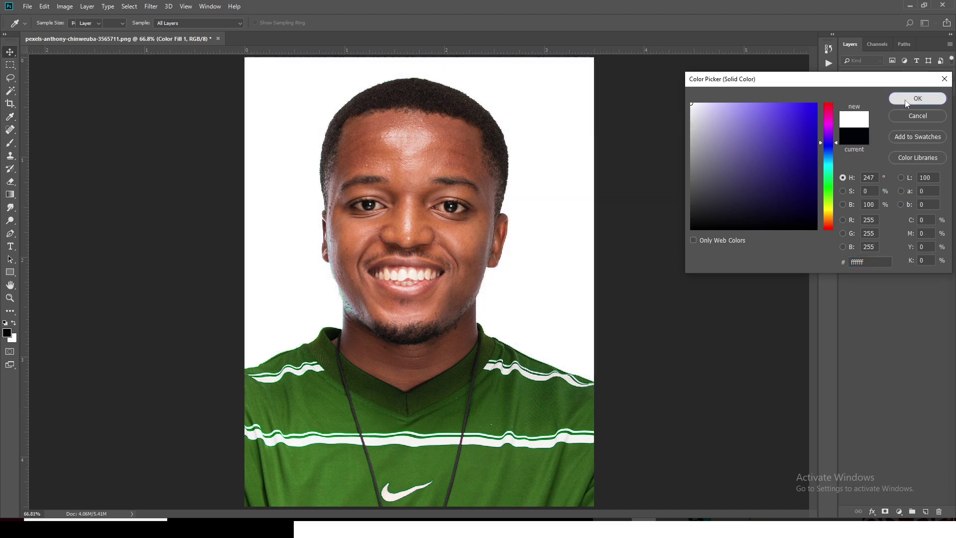
right_click(909, 129)
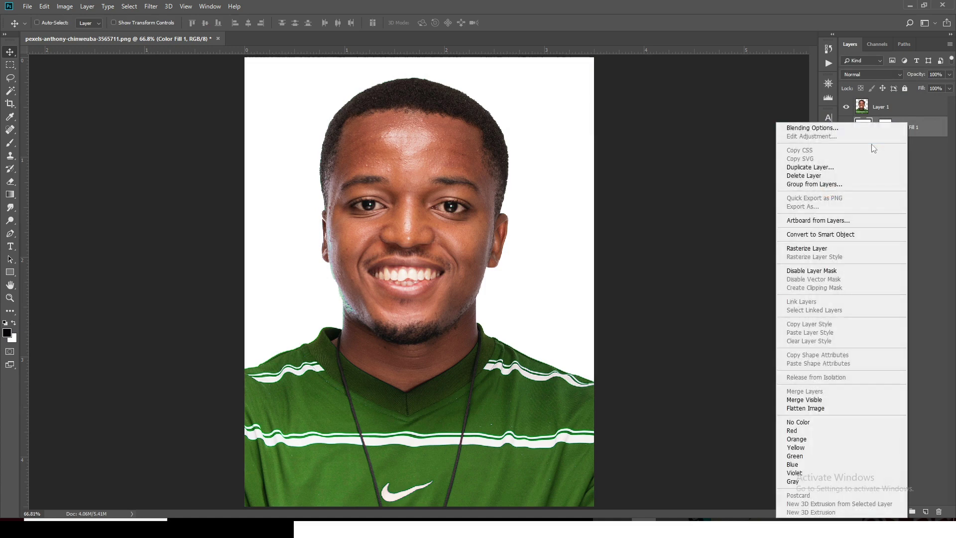
left_click(808, 235)
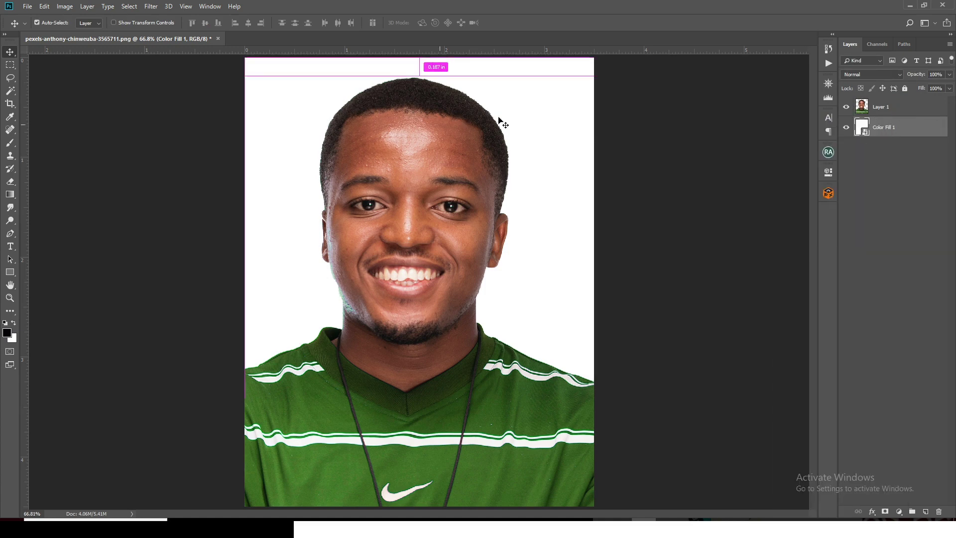
Select the entire canvas and add a new empty layer above Layer 1
key("ctrl+a")
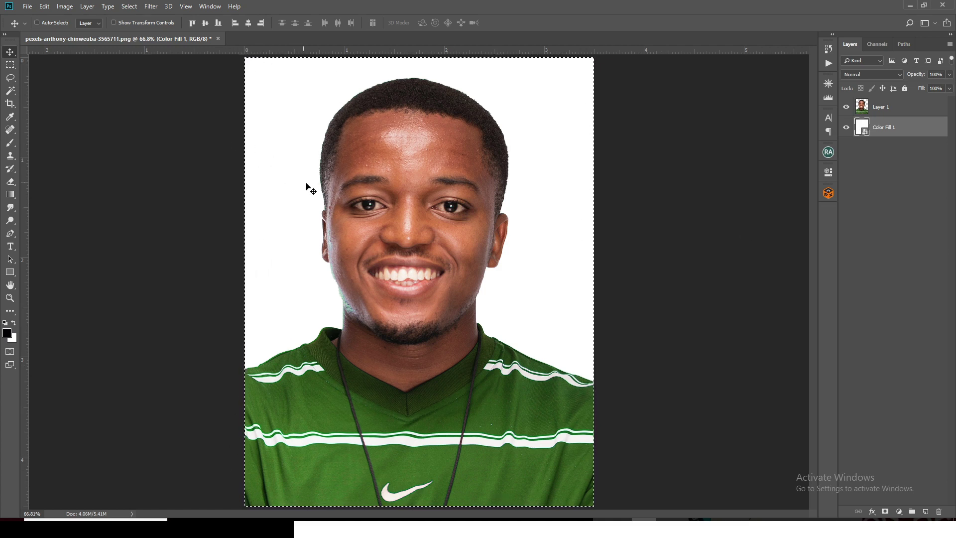
left_click(887, 107)
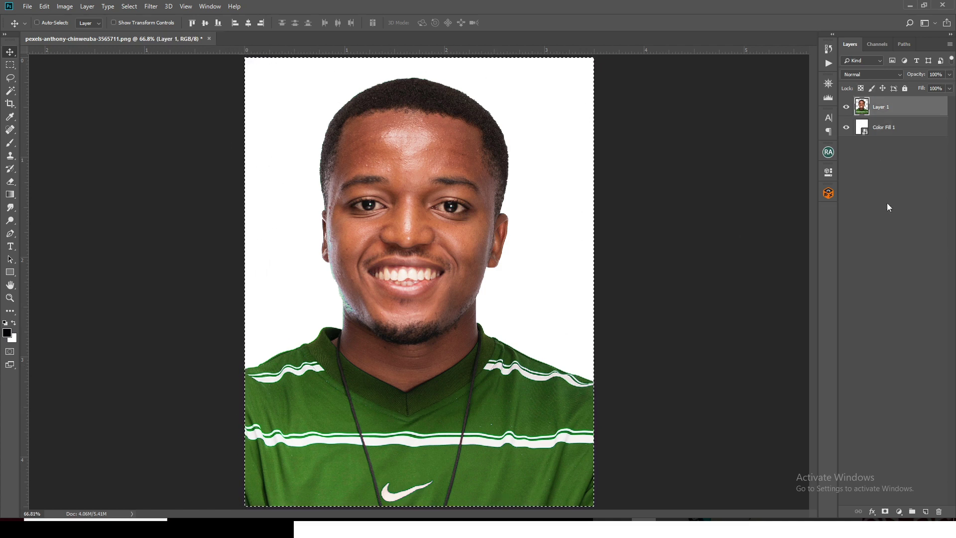
left_click(926, 512)
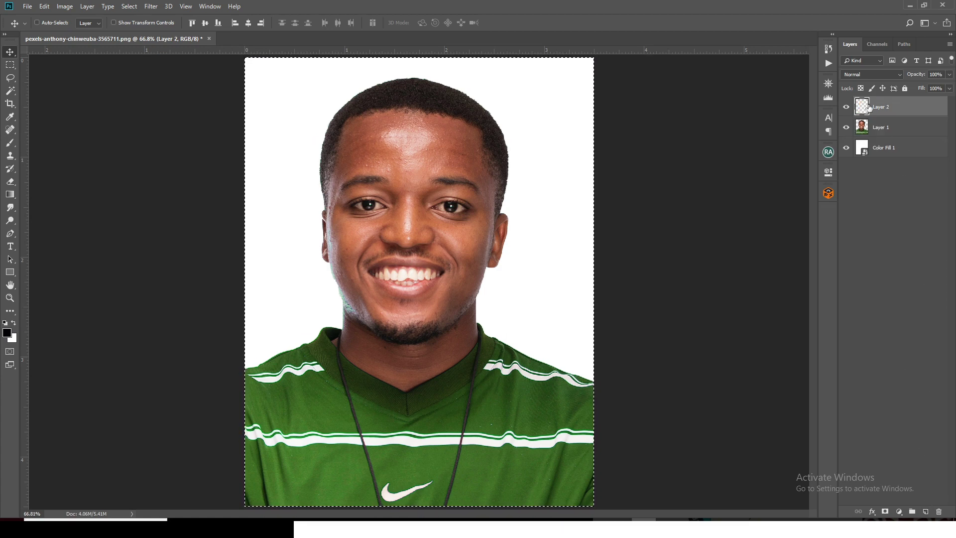
Stroke the selection on the new layer in black with width 2.5 and location Center, and deselect the canvas
left_click(45, 7)
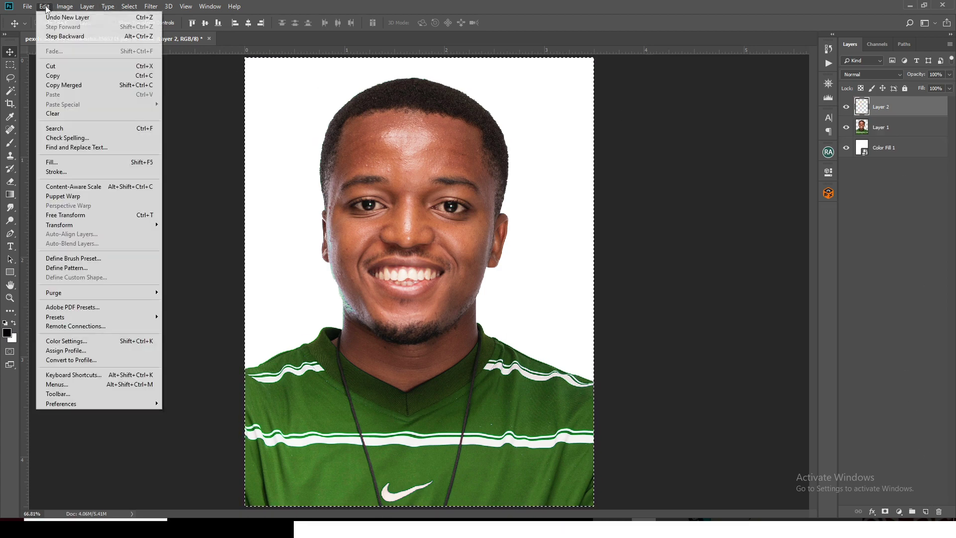
left_click(56, 171)
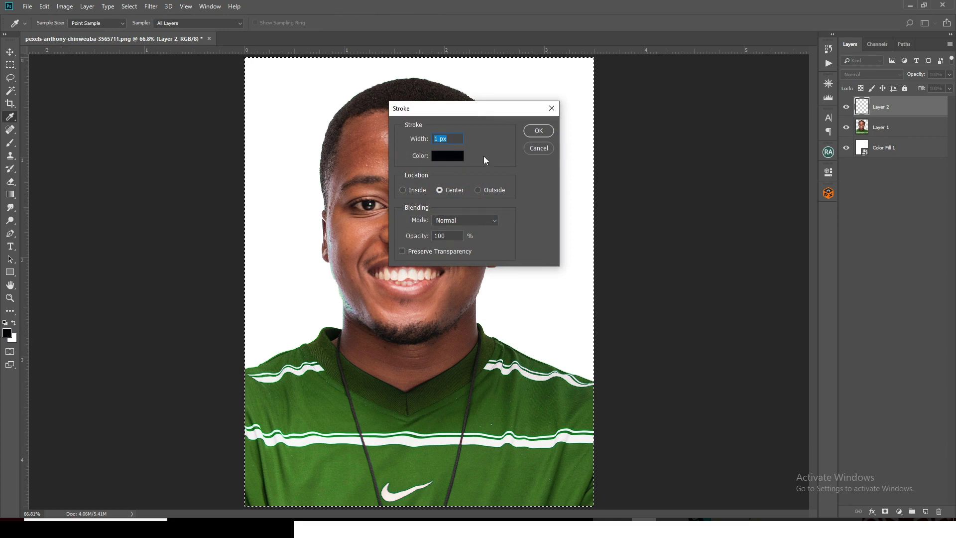
left_click(443, 157)
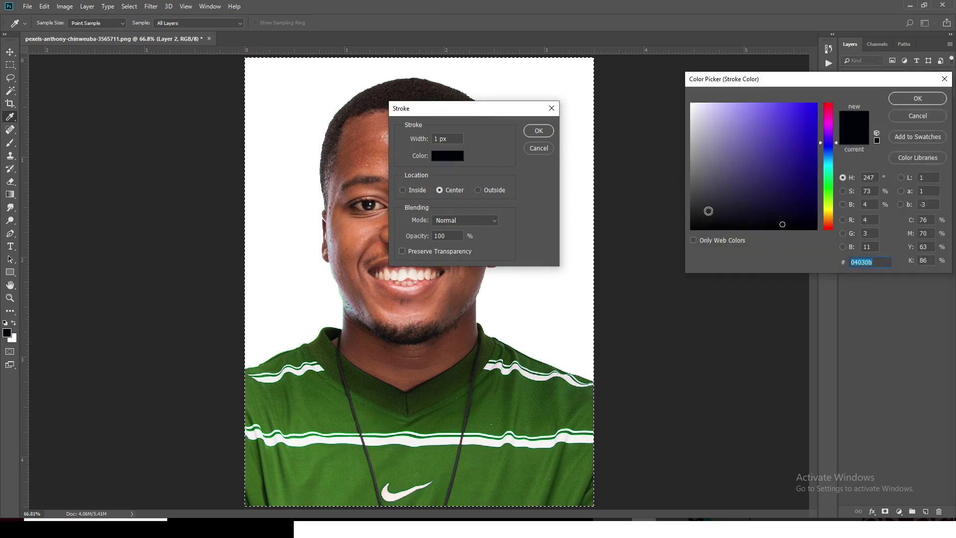
left_click(734, 211)
left_click(918, 98)
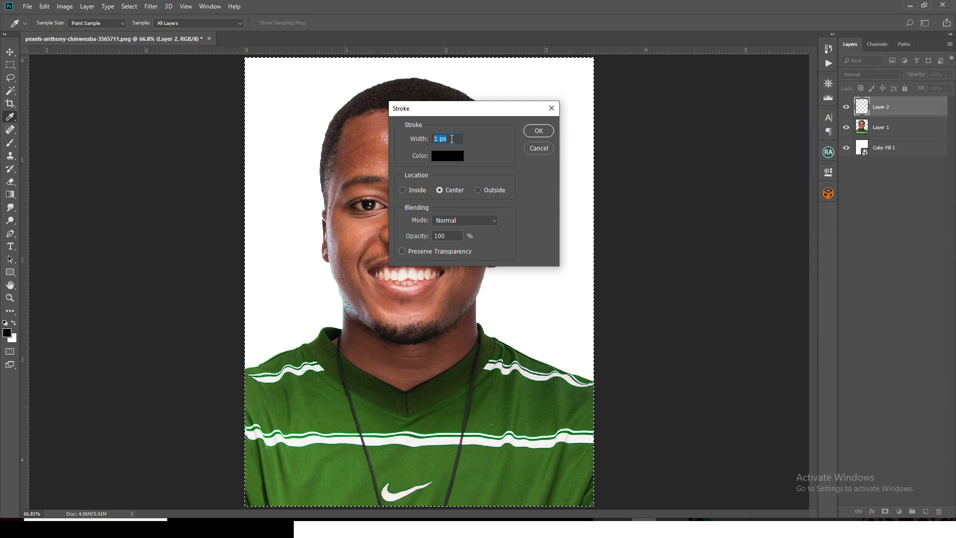
type("2")
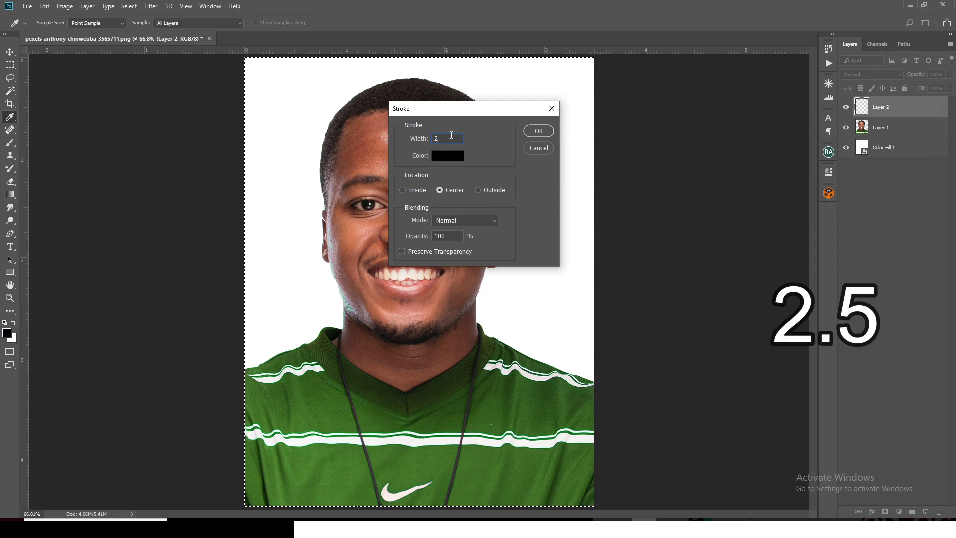
type(".5")
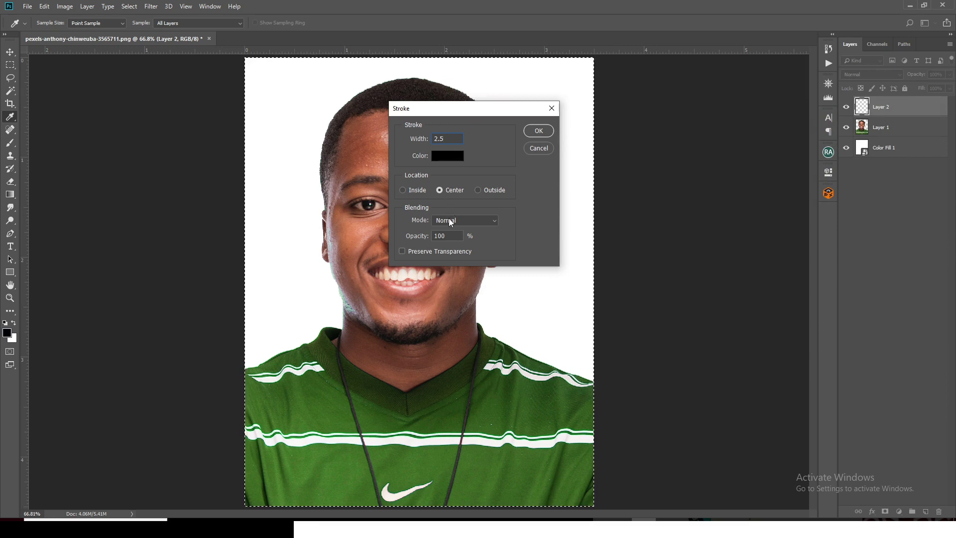
left_click(534, 133)
key("v")
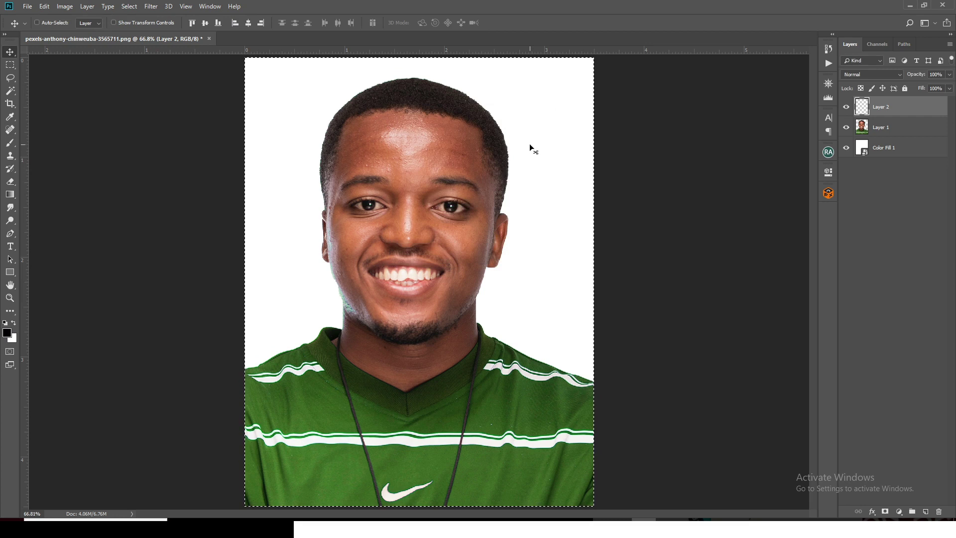
key("ctrl+d")
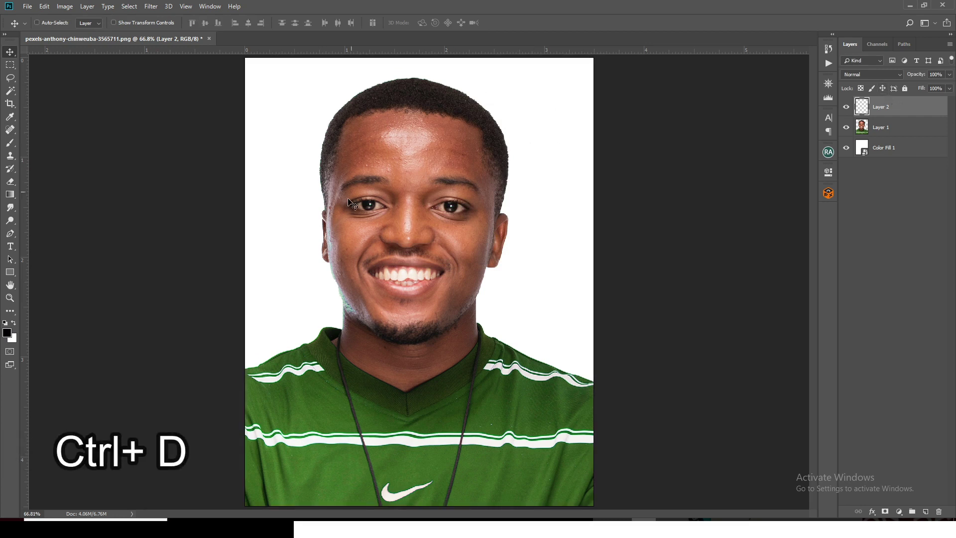
Group Layer 2, Layer 1 and Color Fill 1, duplicate the group, and convert the visible duplicate to a smart object with the original group hidden
left_click(895, 132, "shift")
left_click(896, 152, "shift")
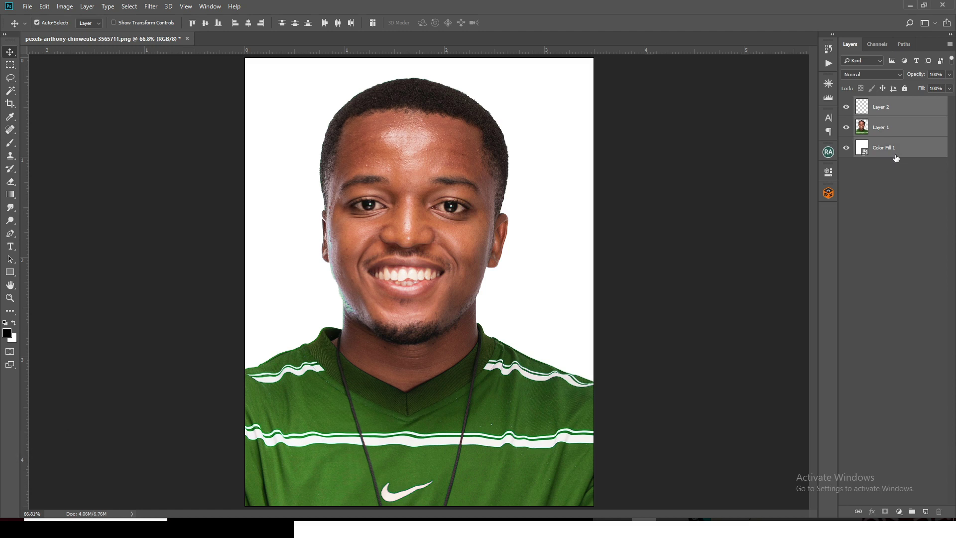
key("ctrl+g")
key("ctrl+j")
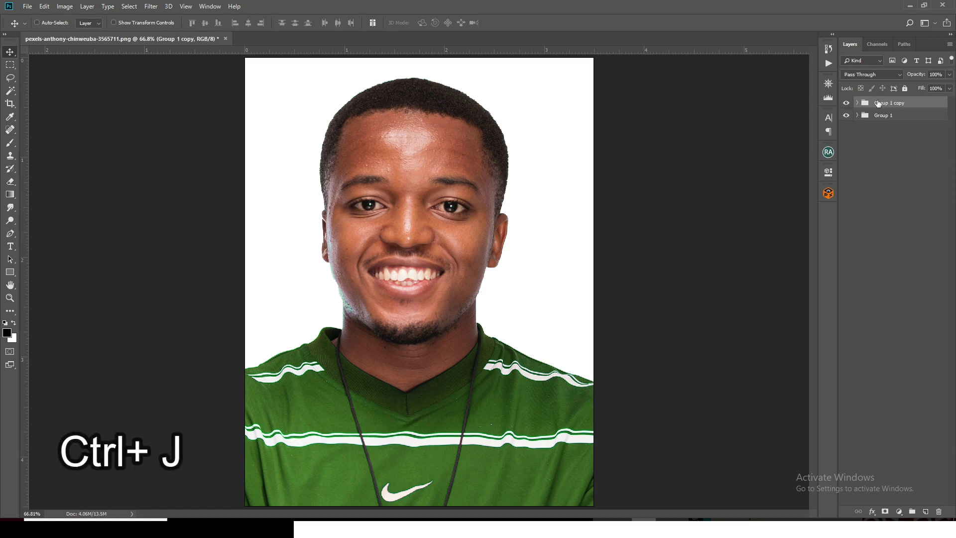
right_click(890, 104)
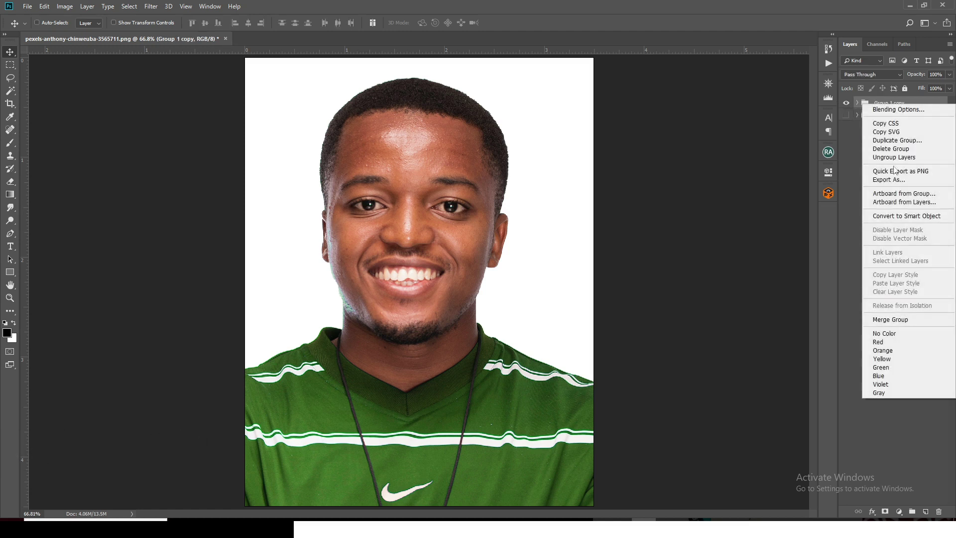
left_click(896, 216)
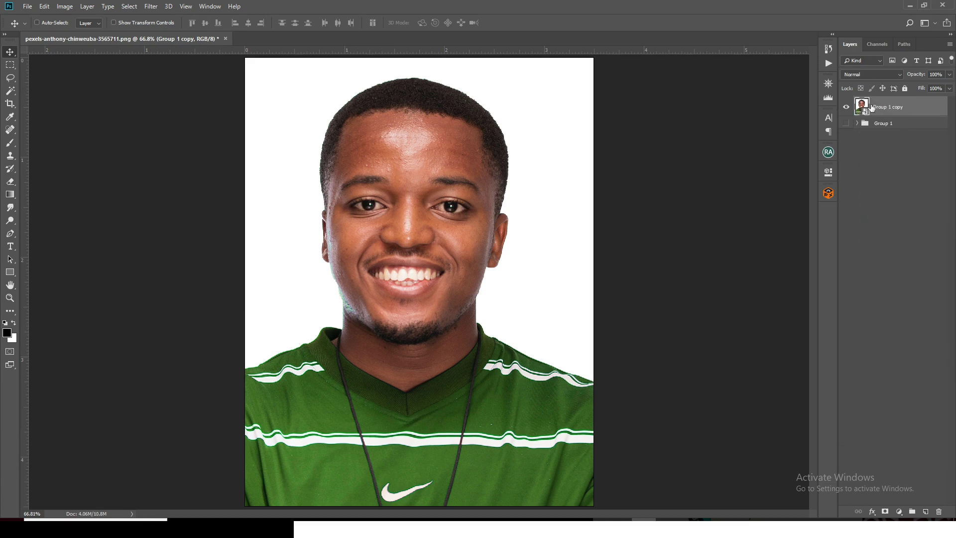
Load the outline of the Group 1 copy smart object as a selection and copy the bordered portrait
key("ctrl")
left_click(861, 107, "ctrl")
key("ctrl+c")
Start a new document using the Landscape, 4 x 6 photo preset
left_click(27, 7)
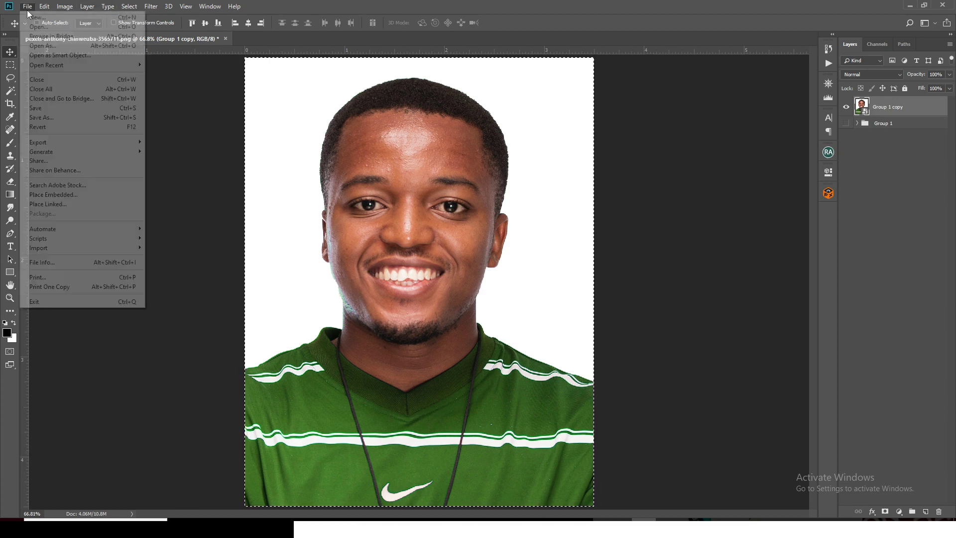
left_click(52, 20)
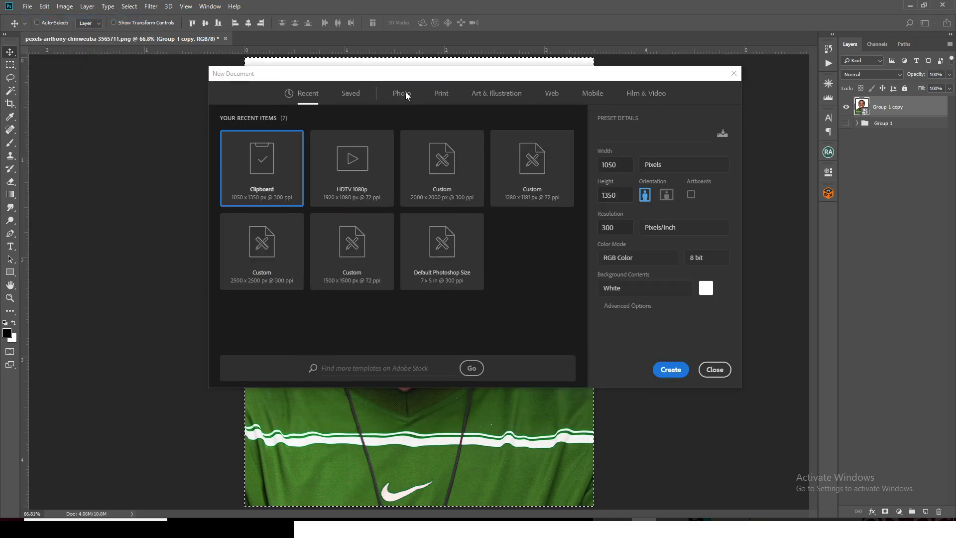
left_click(406, 95)
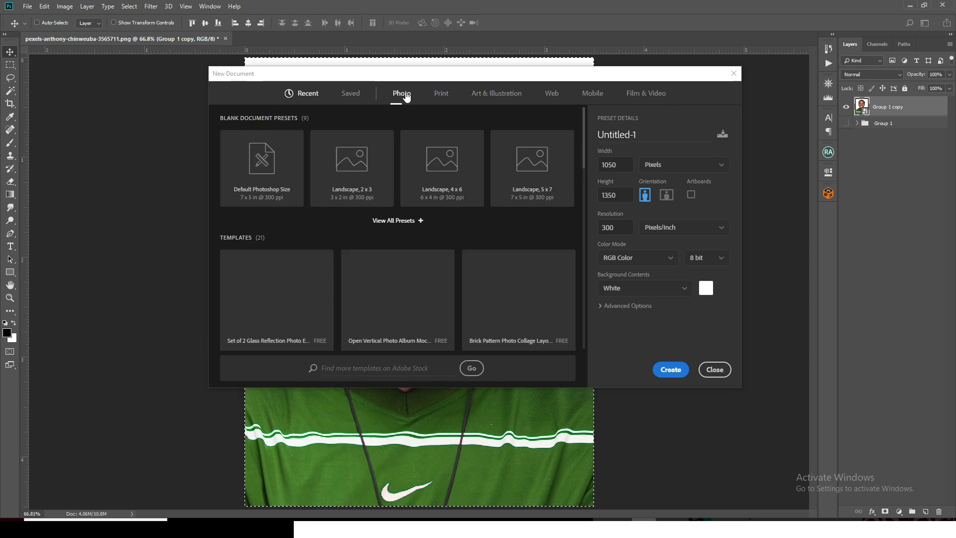
left_click(439, 201)
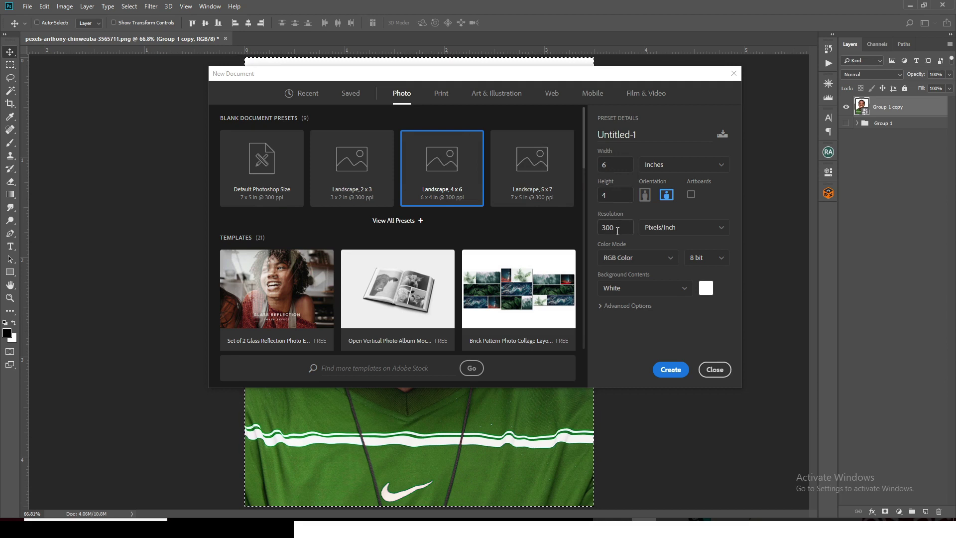
Set the new document's color profile to Don't Color Manage and create the document
left_click(610, 306)
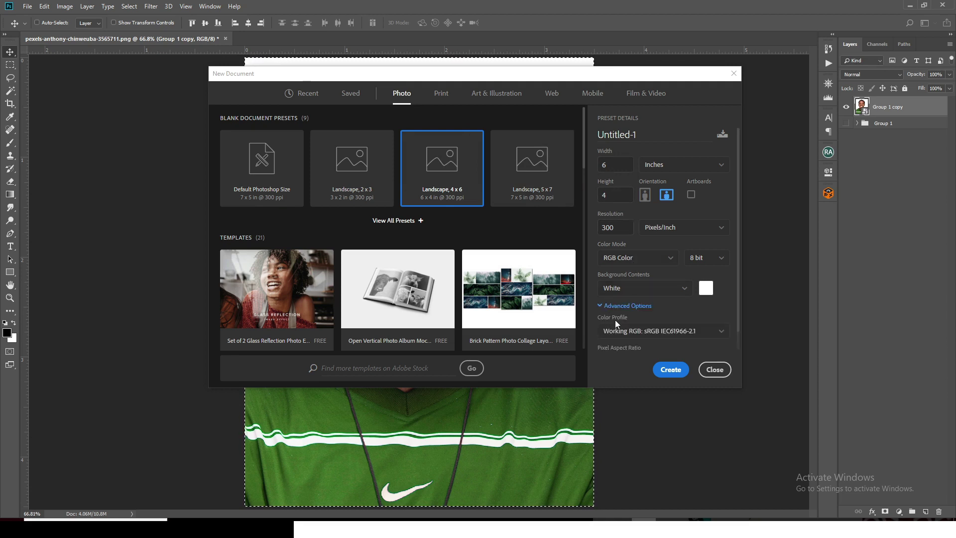
left_click(629, 331)
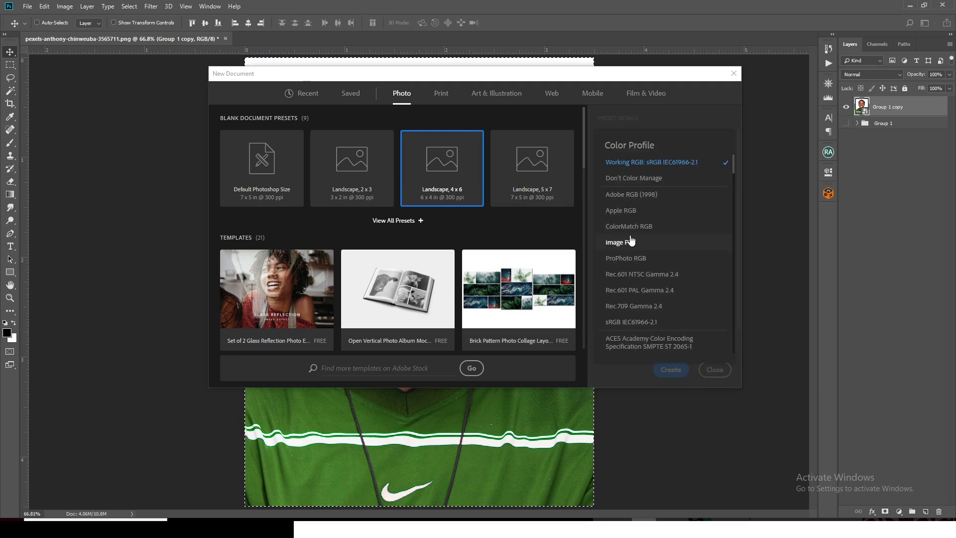
scroll(623, 246, "down", 3)
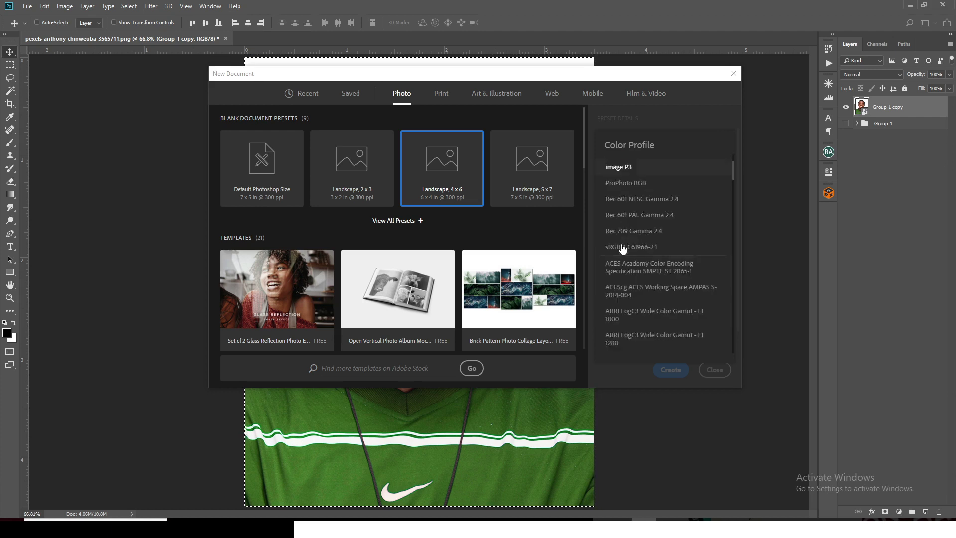
scroll(623, 248, "down", 12)
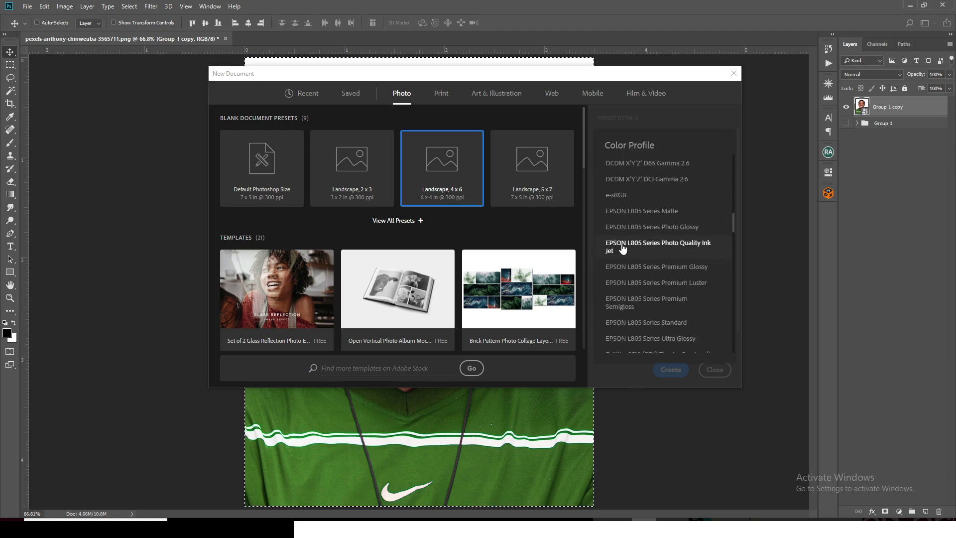
scroll(622, 248, "up", 10)
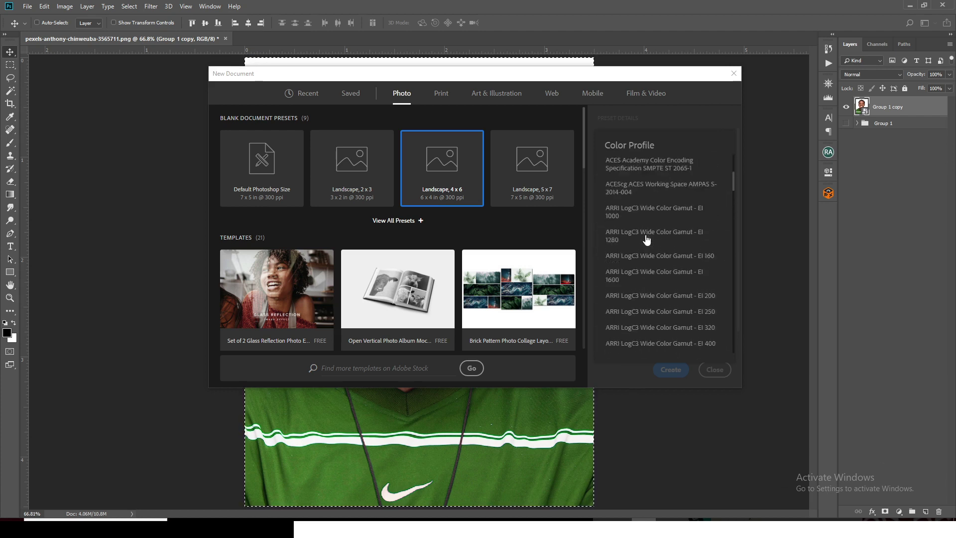
scroll(647, 240, "up", 4)
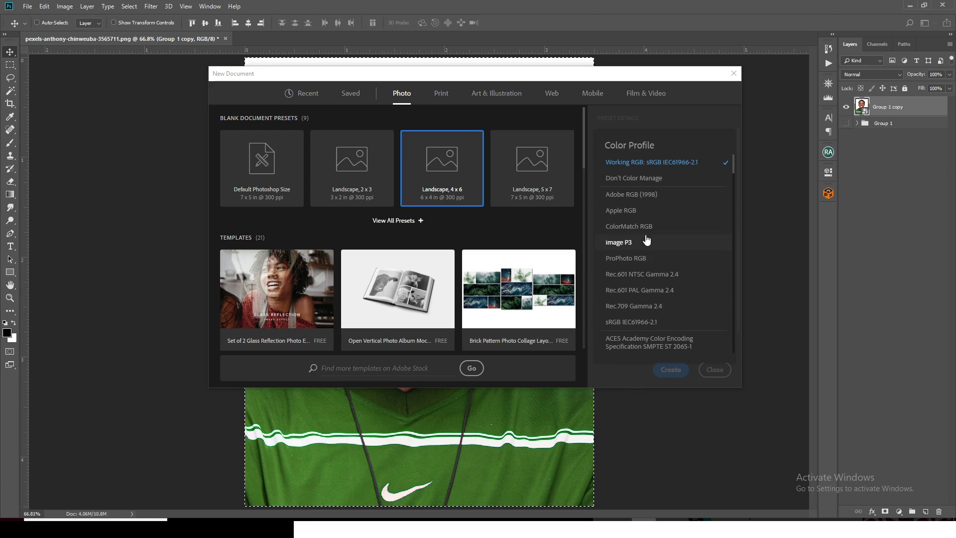
left_click(629, 180)
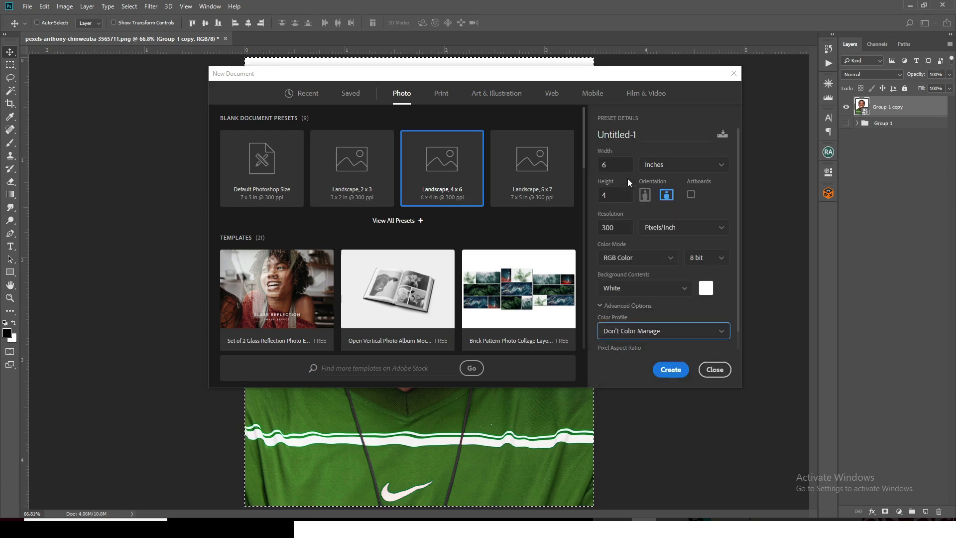
left_click(675, 372)
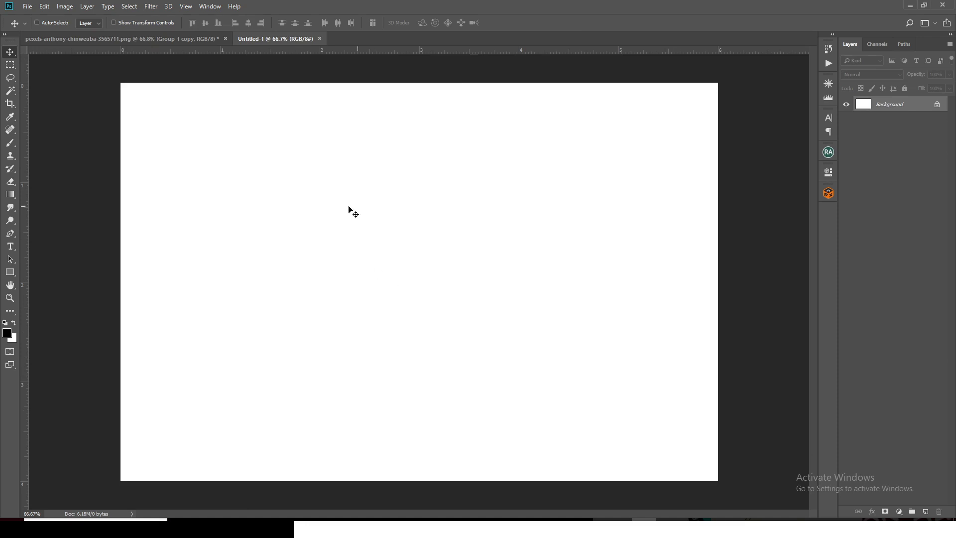
Paste the portrait into the new document, scale it to about 38.5% and place it near the page's upper-left corner
key("ctrl+v")
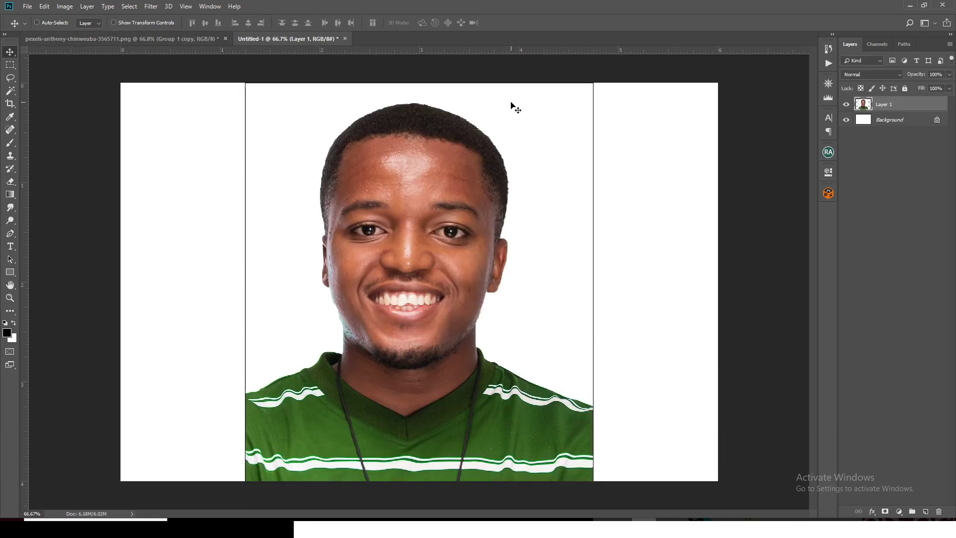
key("ctrl+minus")
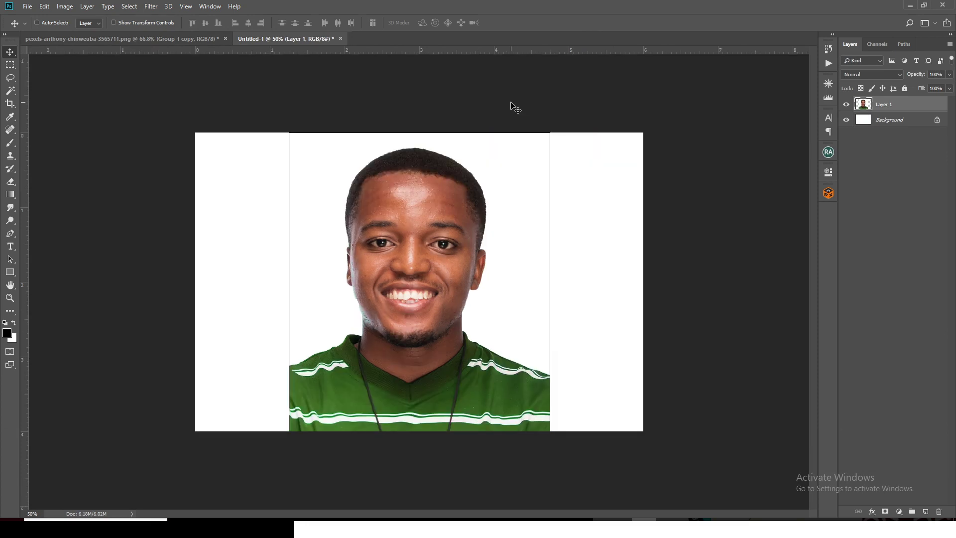
key("ctrl+t")
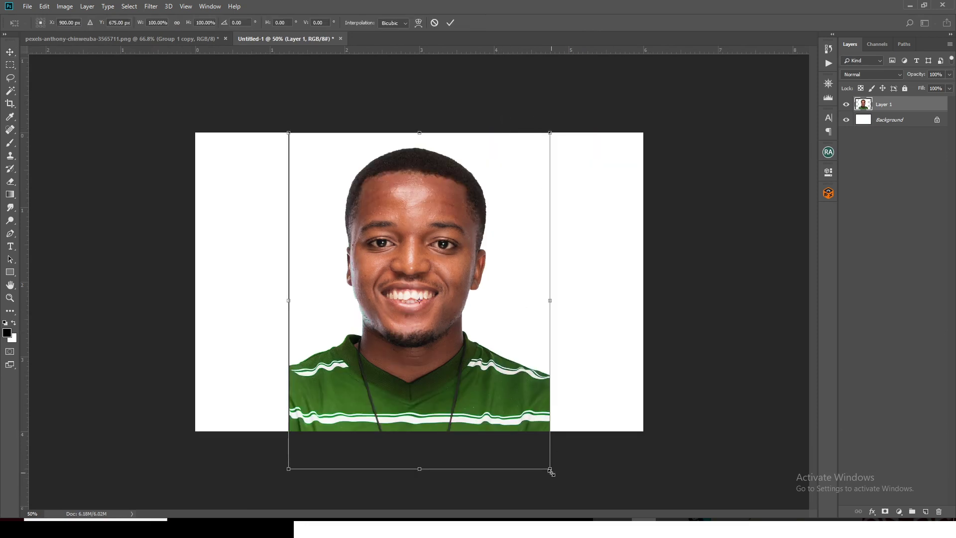
left_click_drag(551, 471, 479, 382)
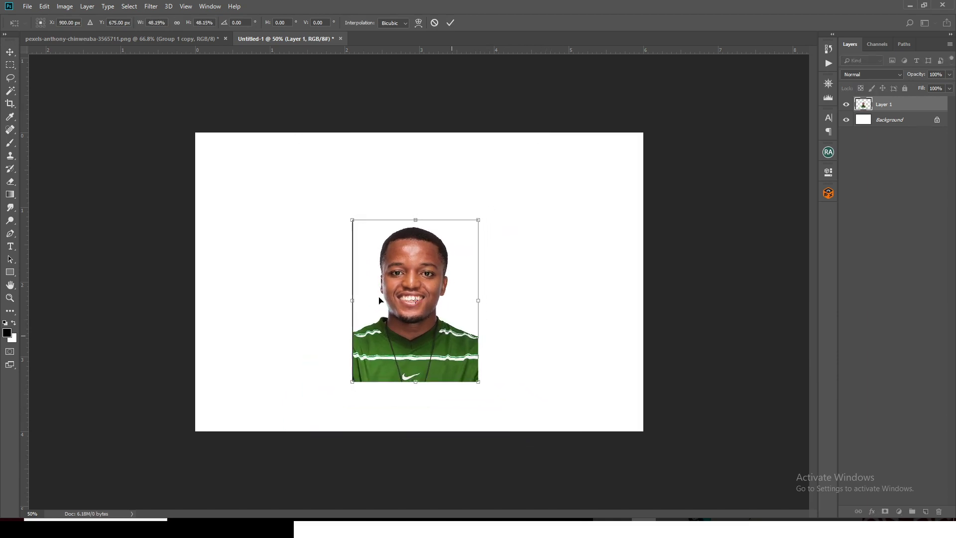
left_click_drag(451, 338, 317, 272)
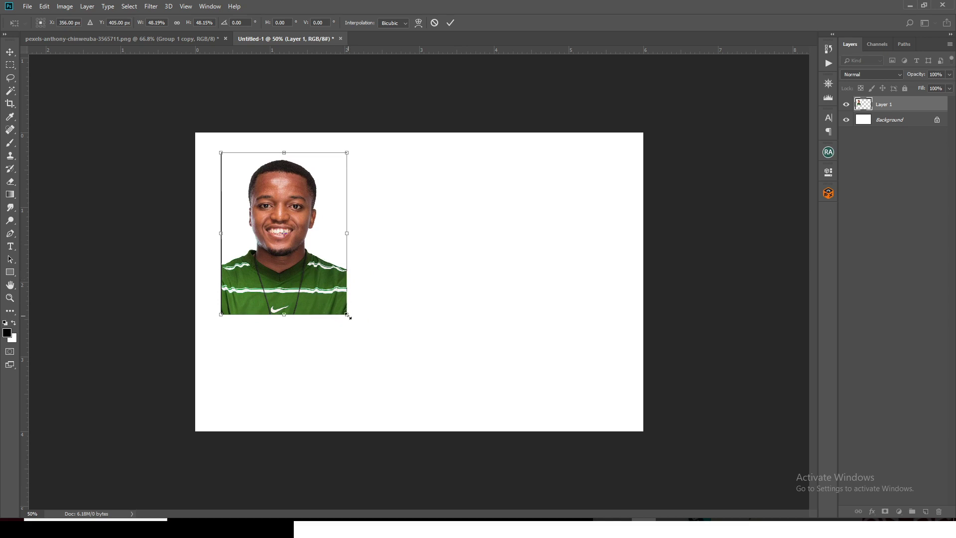
left_click_drag(347, 315, 320, 287)
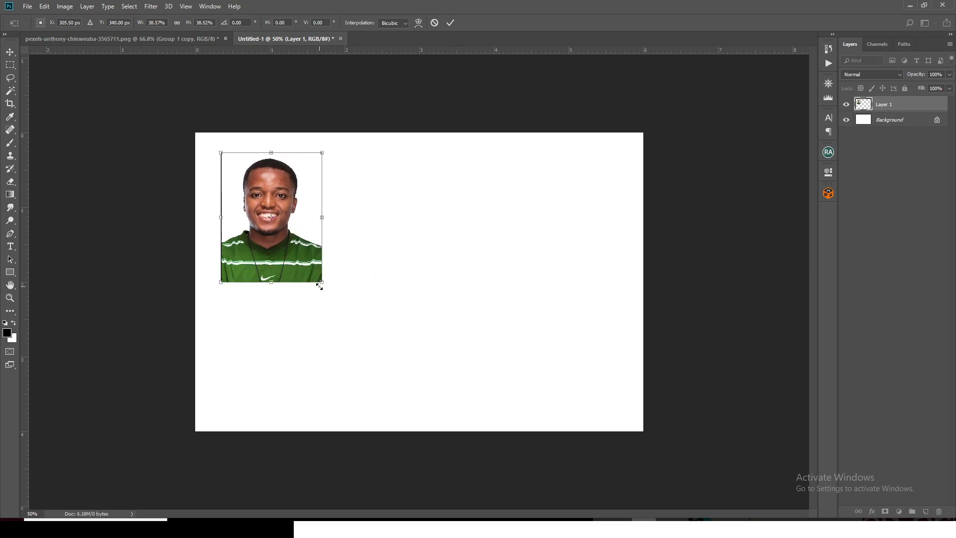
key("Return")
Duplicate the portrait layer and align the copy directly below the first photo with a narrow gap between them
key("ctrl+j")
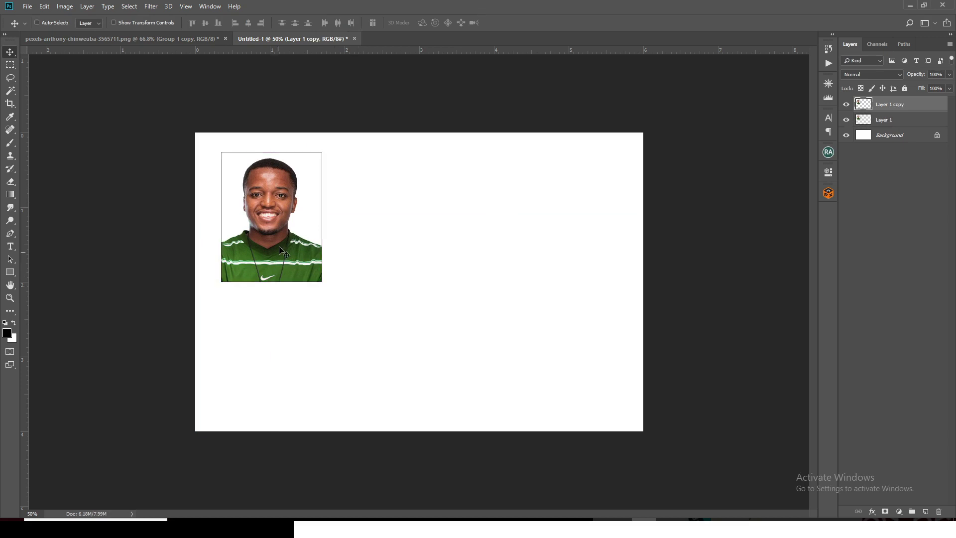
left_click_drag(271, 224, 262, 331)
left_click_drag(261, 351, 261, 354)
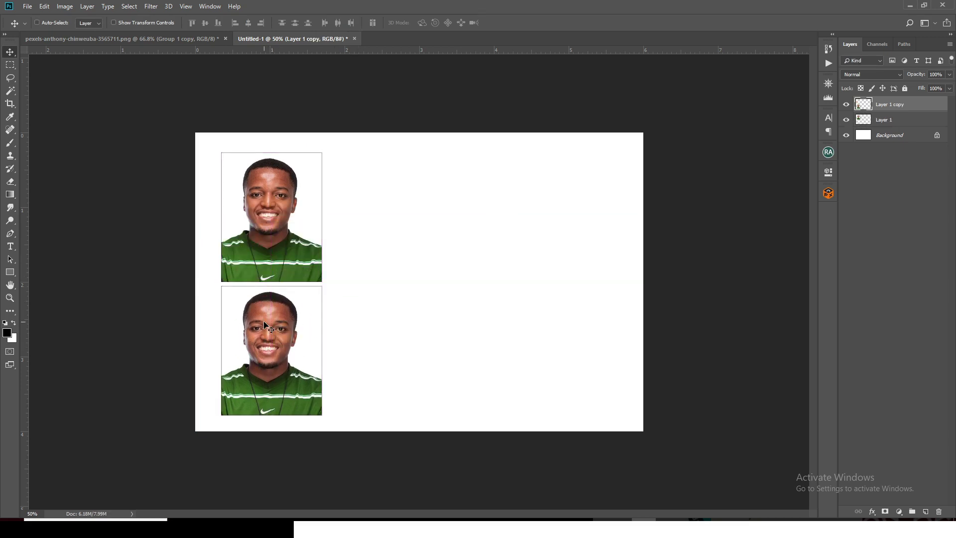
key("Down")
key("Down")
key("Down")
key("Down")
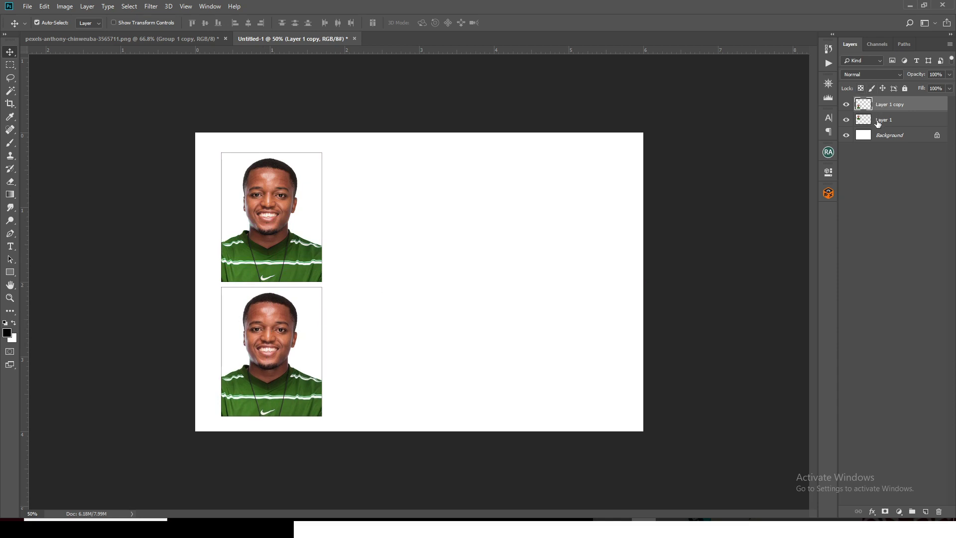
Move the two stacked photos up together to centre them vertically on the page at Y 600 px
left_click(880, 120, "shift")
key("ctrl+t")
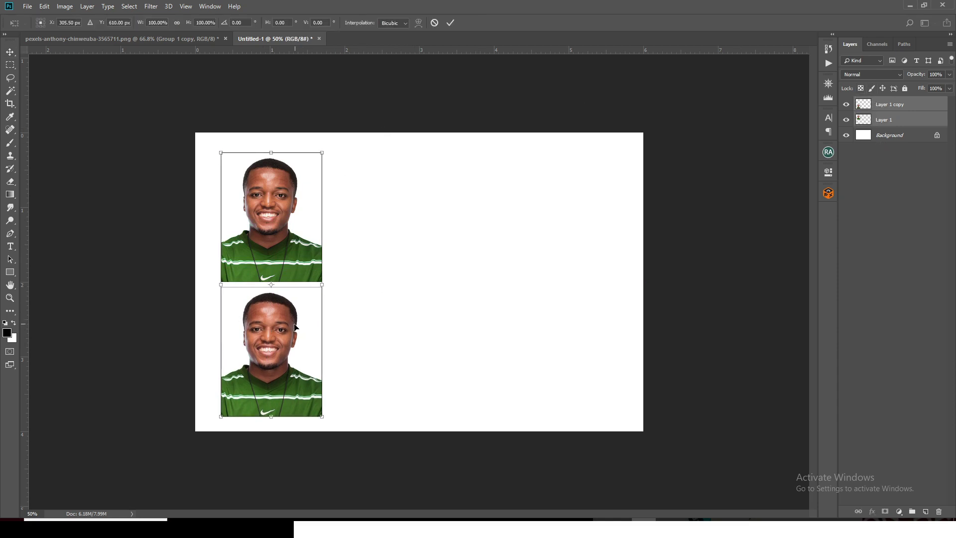
left_click_drag(295, 328, 297, 325)
key("Return")
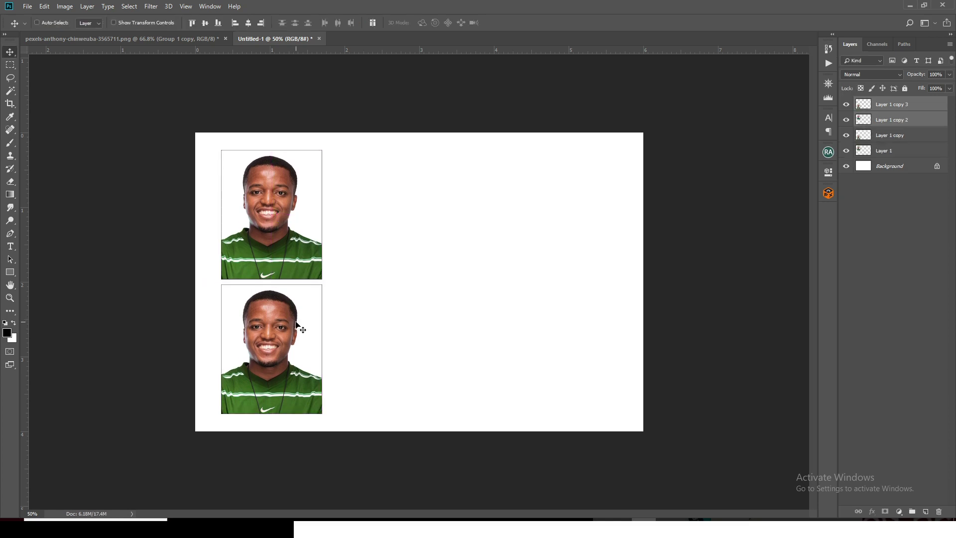
Place a duplicate of the photo pair as a second column, and duplicate all four photos beside them to make two rows of four
left_click_drag(271, 231, 347, 233)
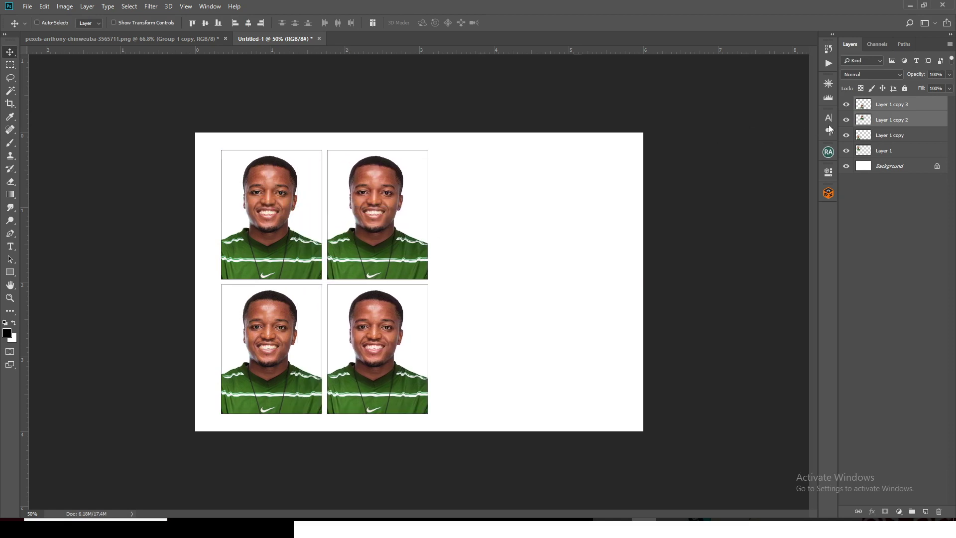
left_click(885, 152, "shift")
left_click(893, 104, "shift")
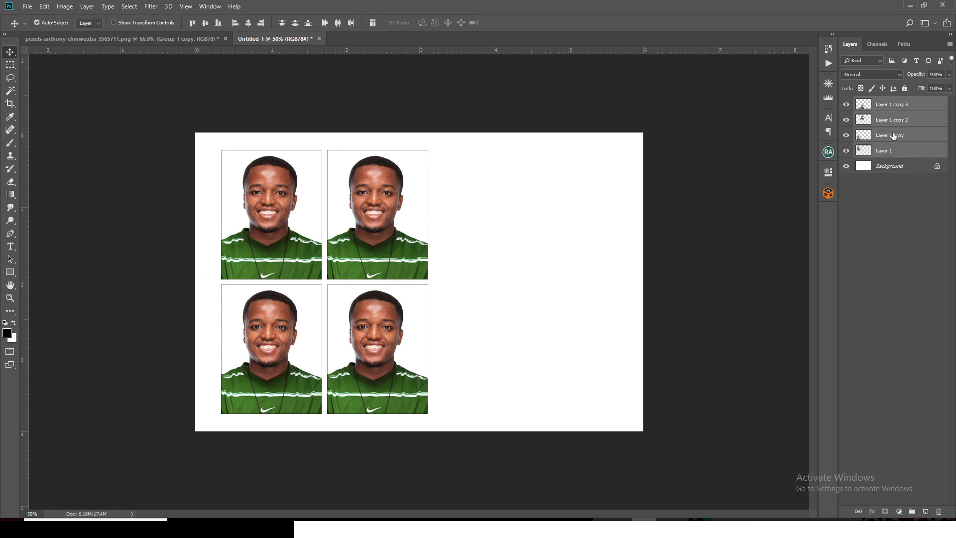
key("ctrl+j")
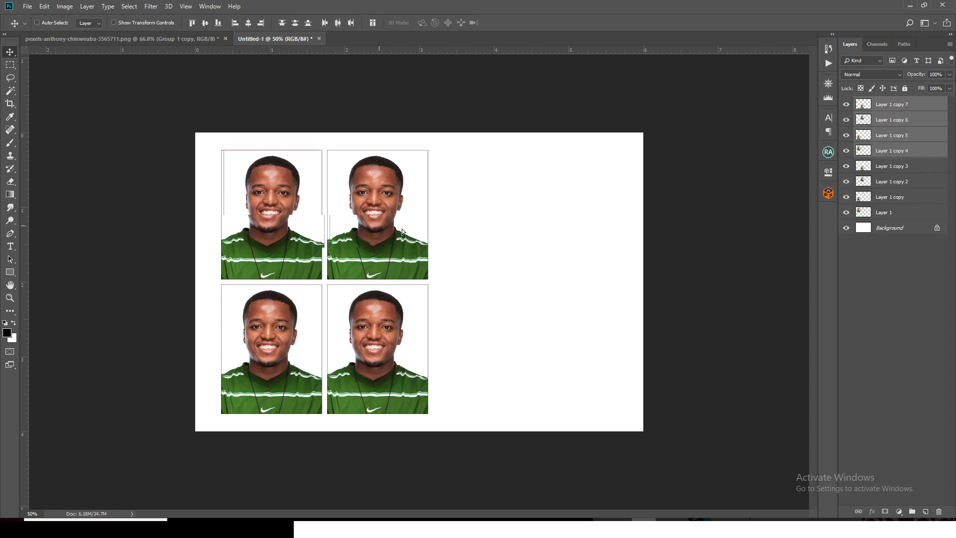
left_click_drag(381, 251, 587, 252)
Select all eight photo layers and move them together to centre the grid horizontally at about X 900 px
left_click(891, 106)
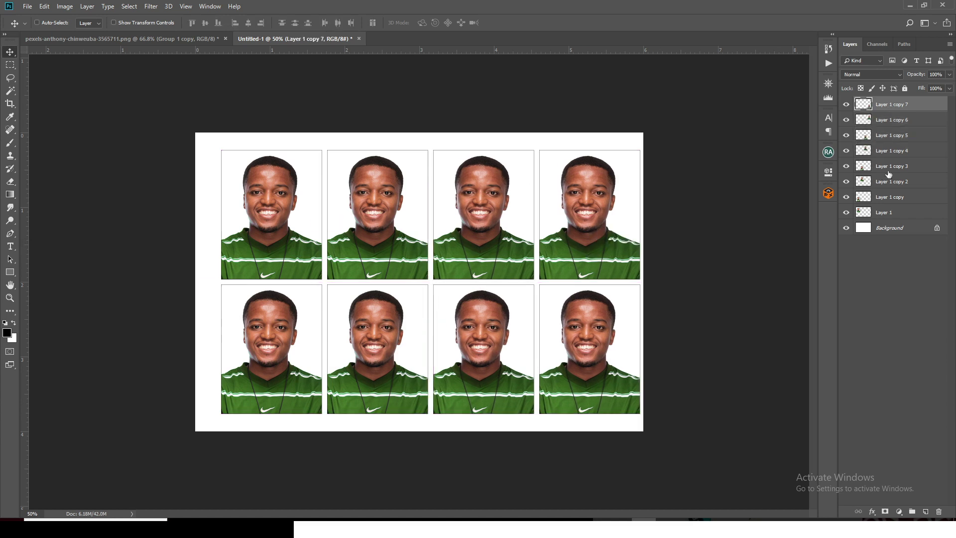
left_click(885, 219, "shift")
key("ctrl+t")
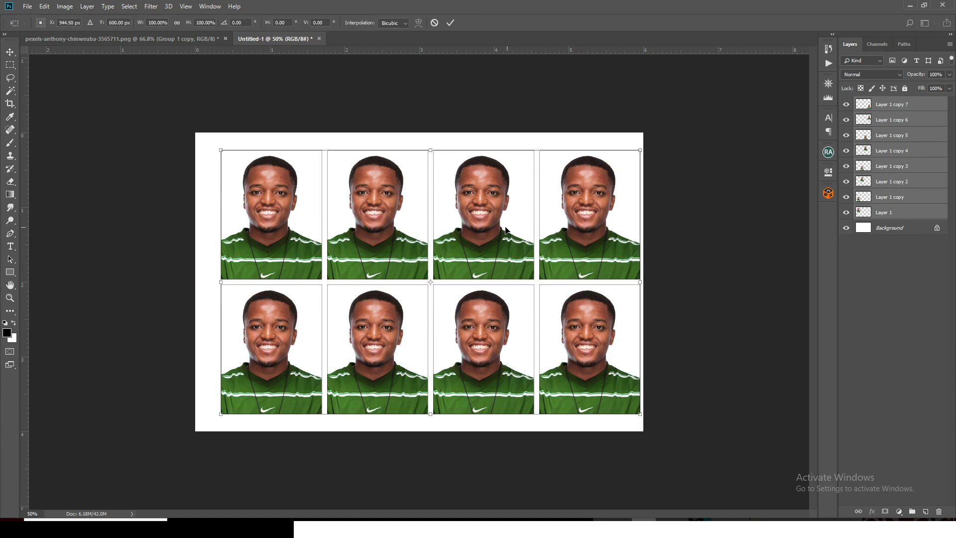
left_click_drag(493, 234, 481, 234)
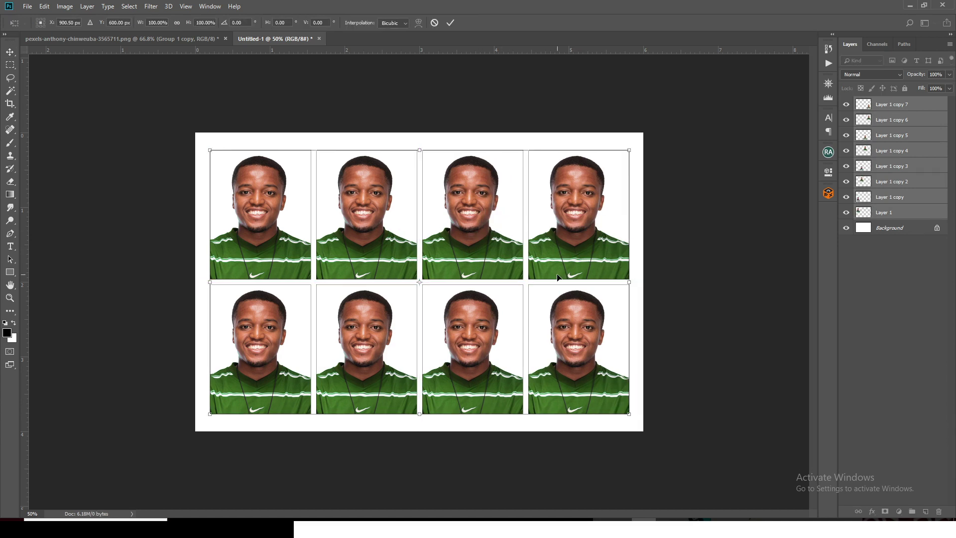
key("Return")
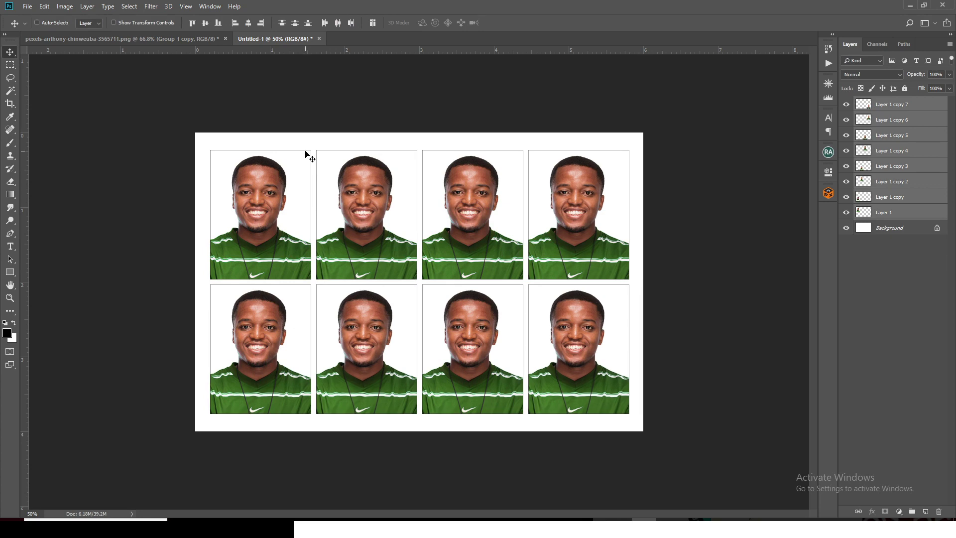
Examine the photos' borders and spacing up close, and fit the whole sheet in view
key("ctrl+plus")
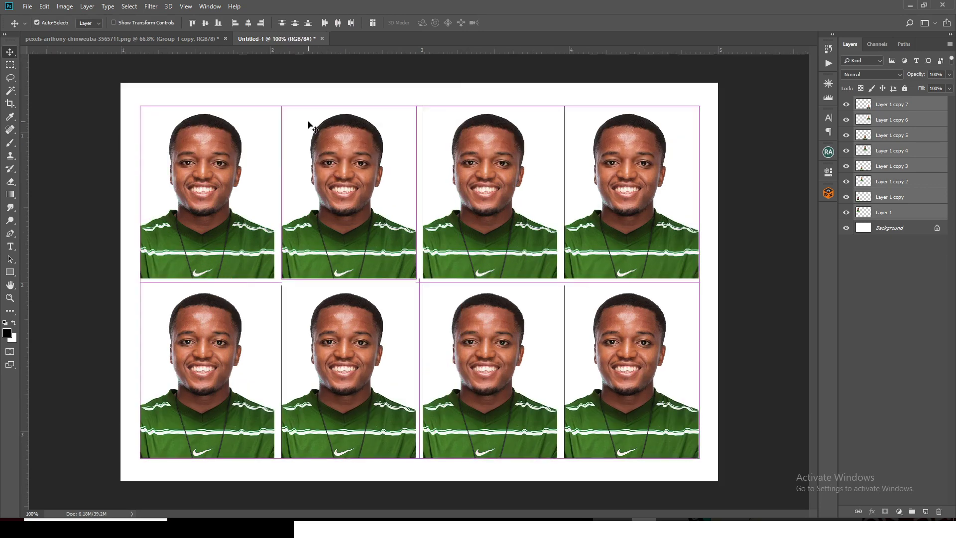
key("ctrl+plus")
scroll(393, 106, "up", 1)
scroll(228, 124, "up", 3)
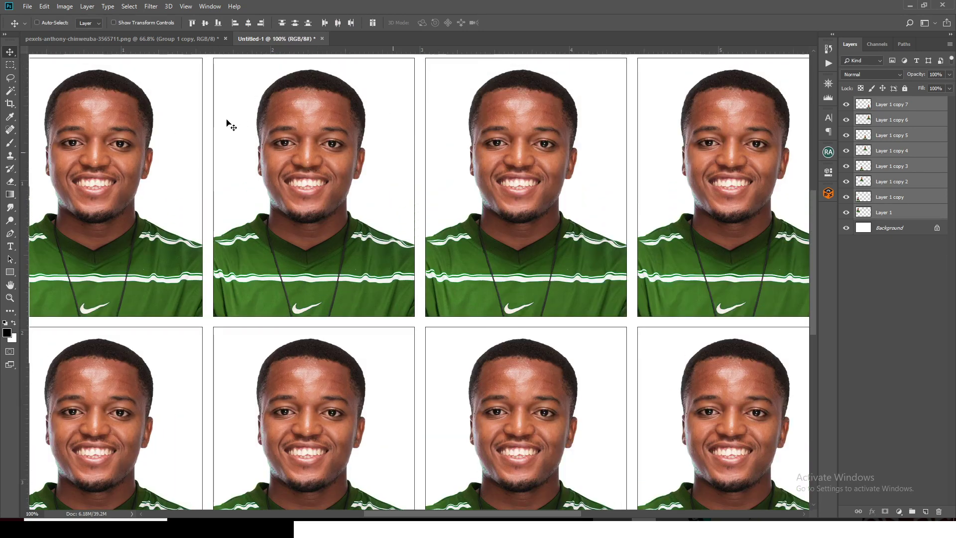
scroll(439, 447, "up", 3)
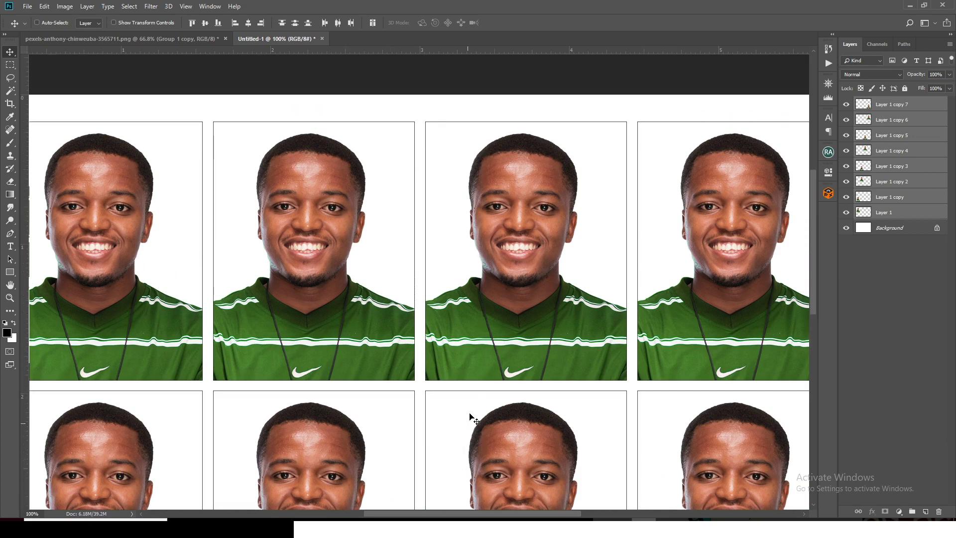
scroll(530, 355, "up", 2)
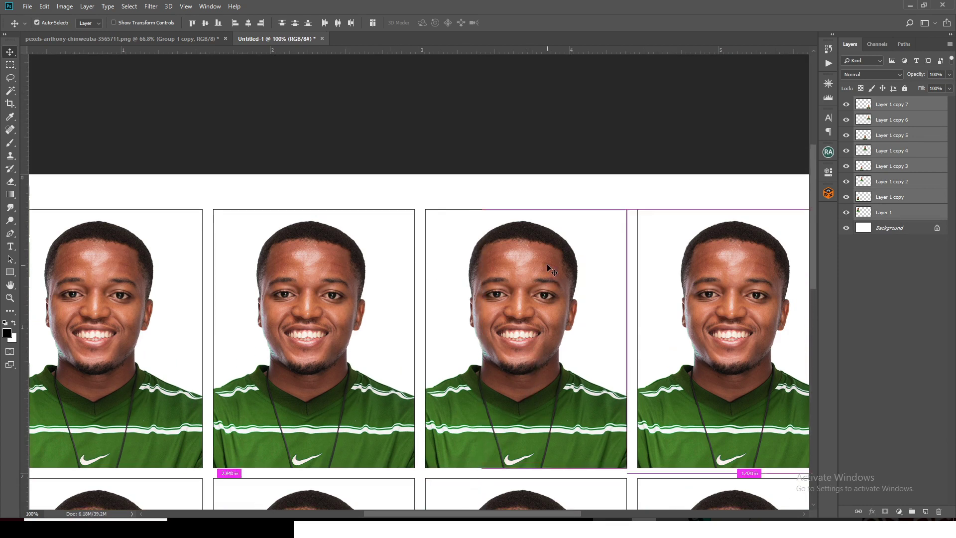
key("ctrl+0")
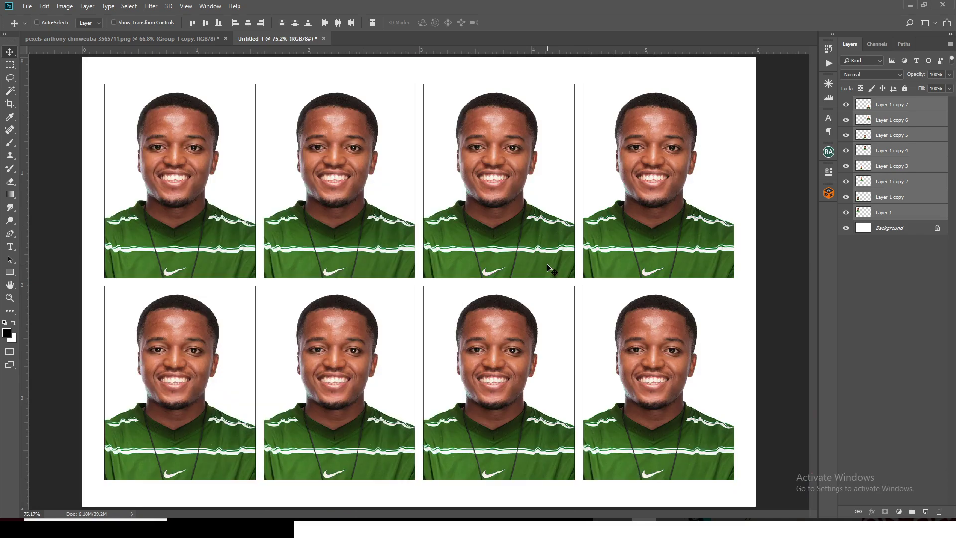